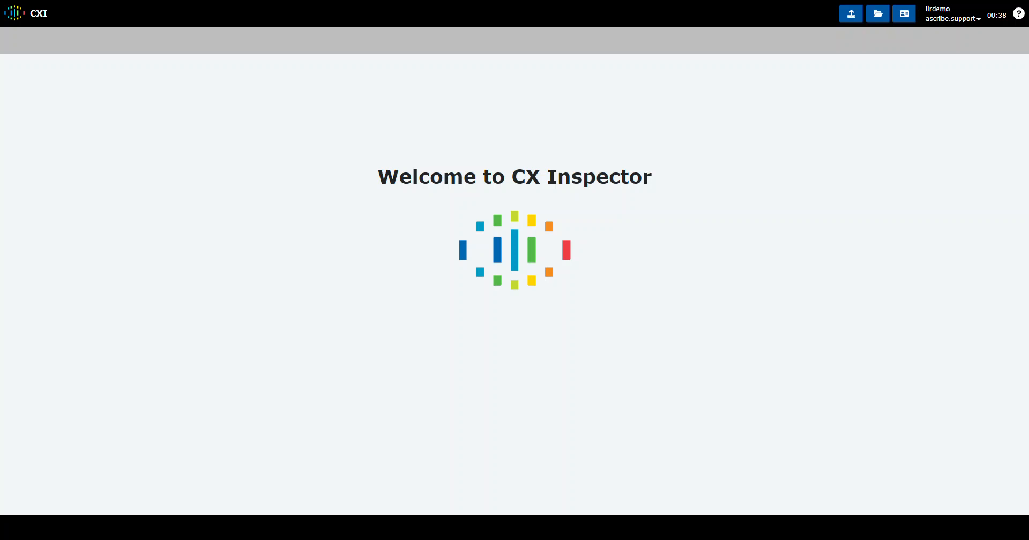
Review the RID, the Date to NPS Group columns and the Comments column of Fitness NPS 2022.xlsx in Excel, and dismiss the workbook
left_click_drag(0, 108, 503, 95)
left_click_drag(676, 336, 953, 504)
left_click_drag(747, 104, 608, 72)
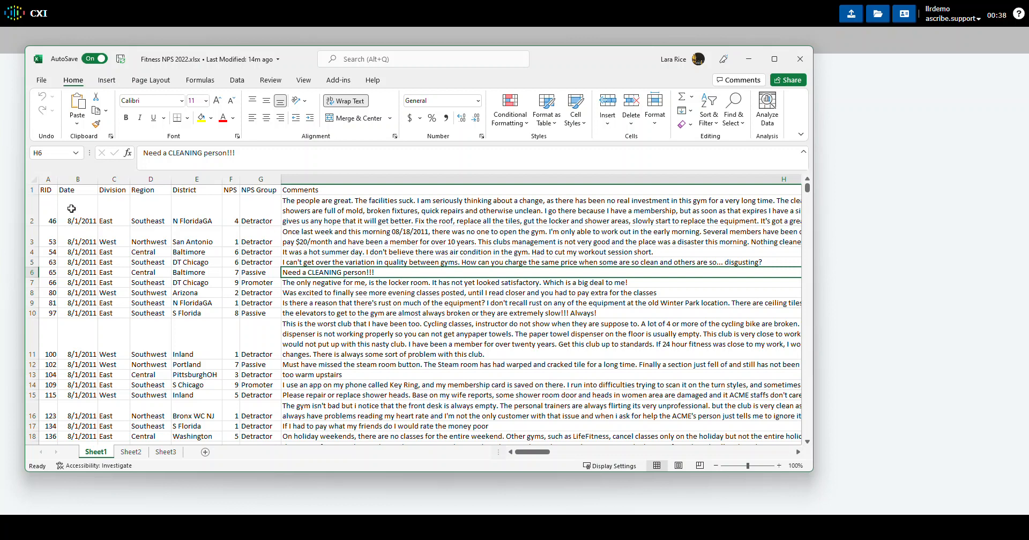
left_click(46, 177)
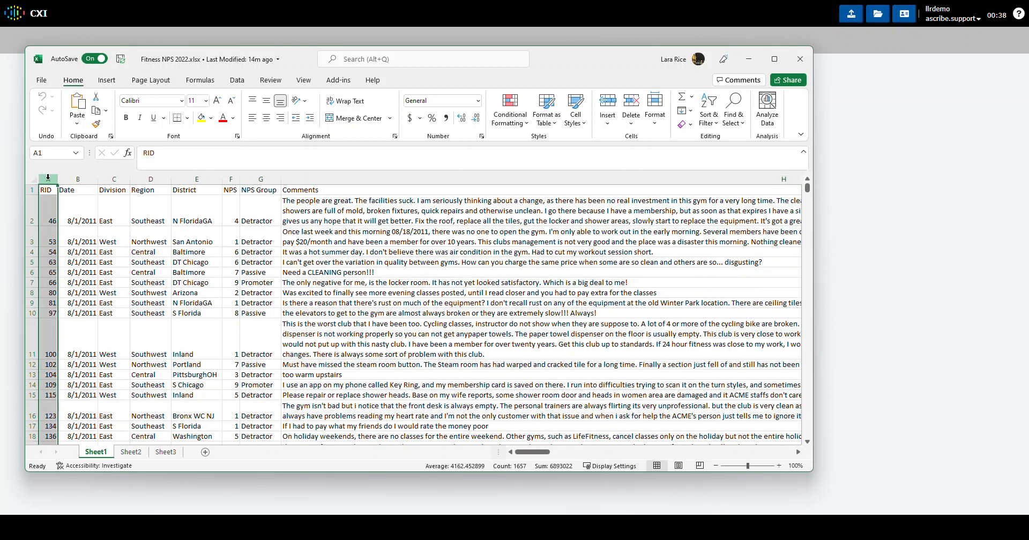
left_click_drag(75, 178, 251, 185)
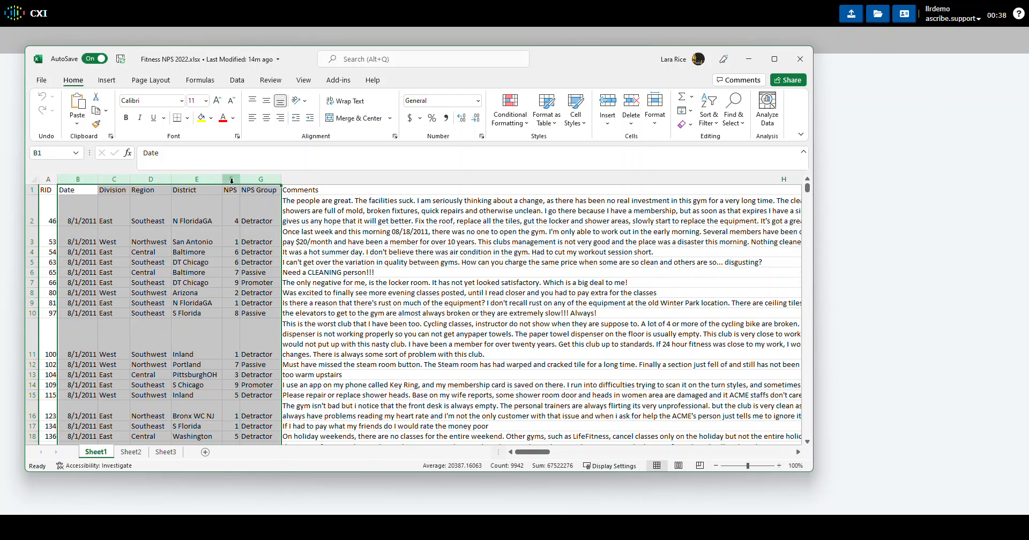
left_click(311, 179)
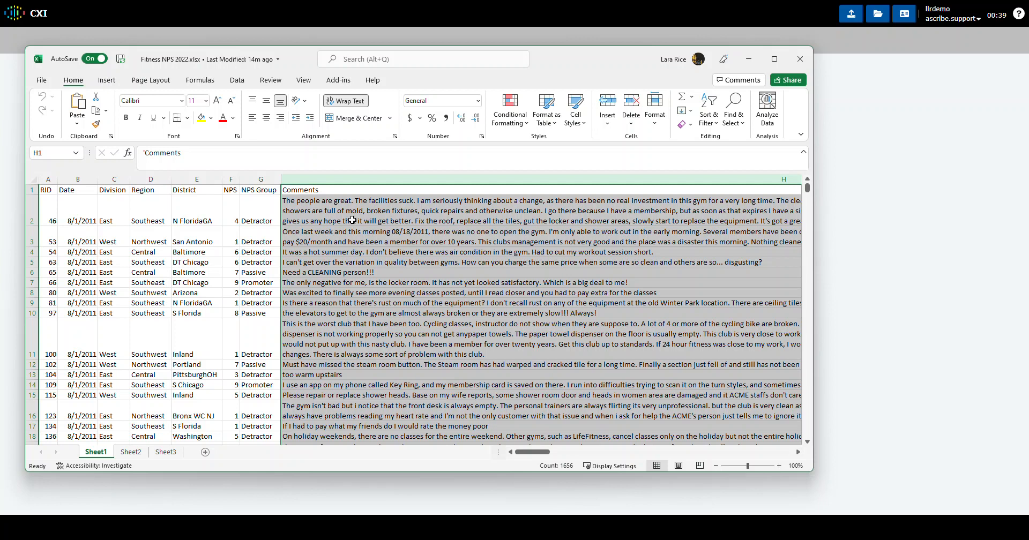
left_click(794, 62)
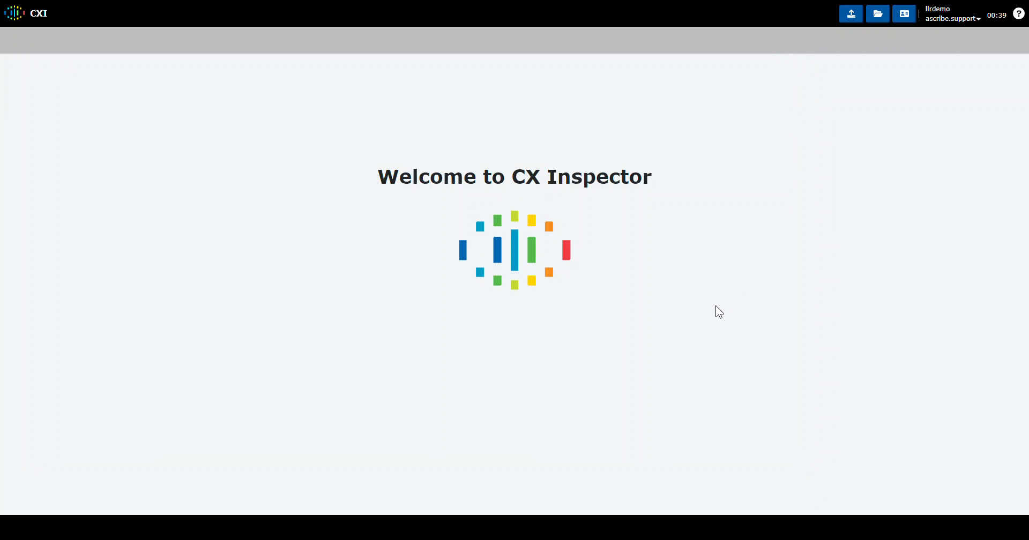
Upload the file Fitness NPS 2022.xlsx for analysis in CX Inspector
left_click(846, 16)
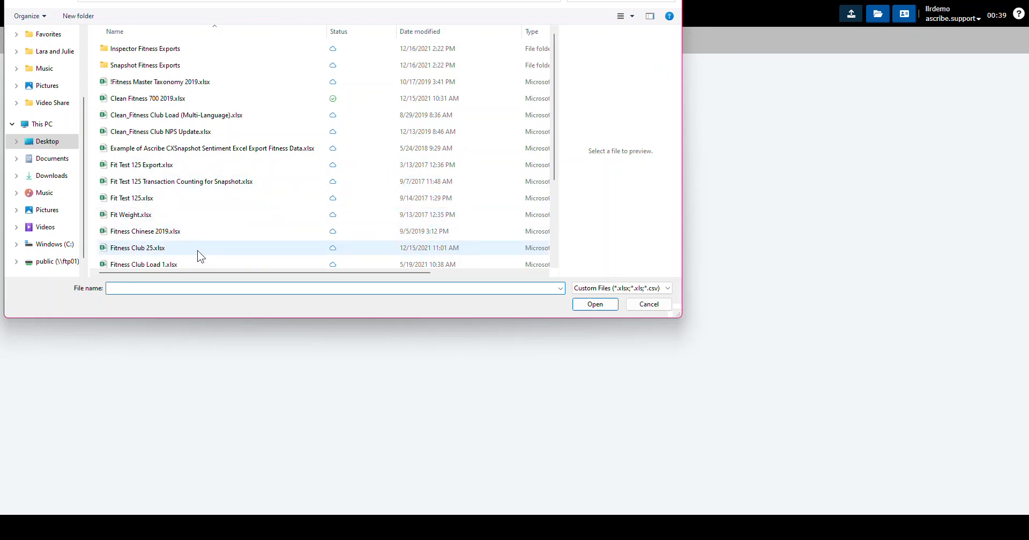
scroll(195, 255, "down", 2)
scroll(195, 255, "down", 1)
left_click(150, 230)
left_click(596, 303)
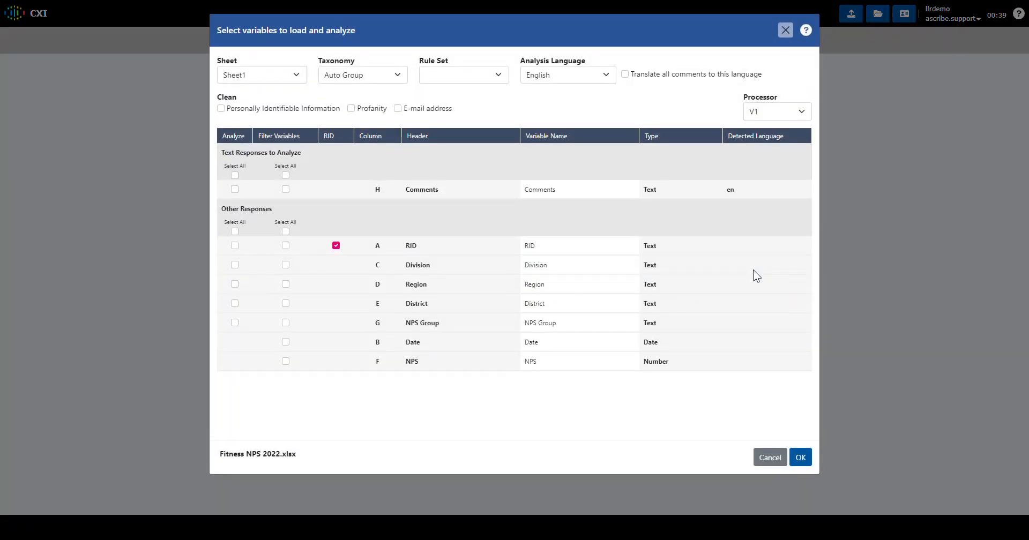
Check the sheet and taxonomy choices, keeping Sheet1 and Auto Group, and apply the rule set Standard Rules by Ascribe [v2022.1]
left_click(298, 75)
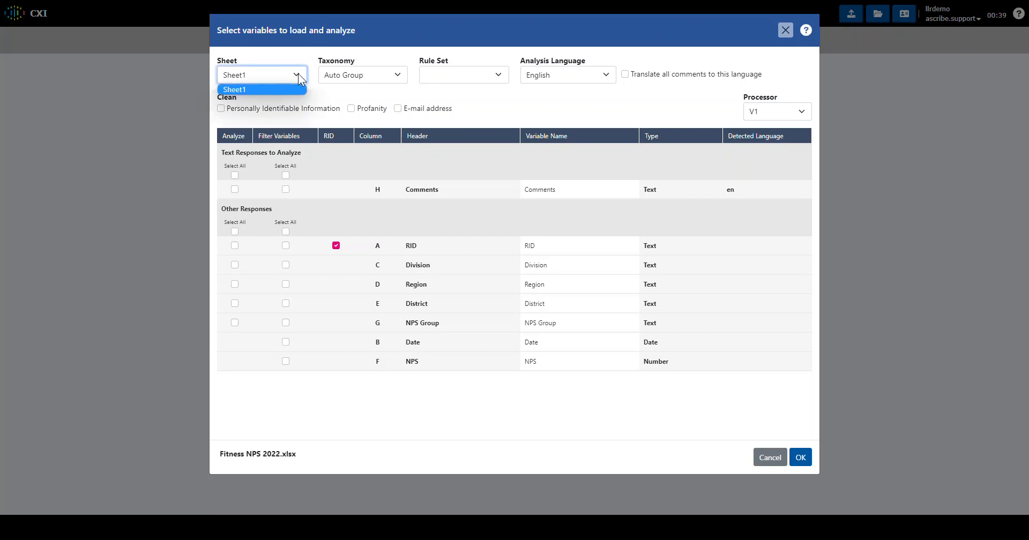
left_click(298, 74)
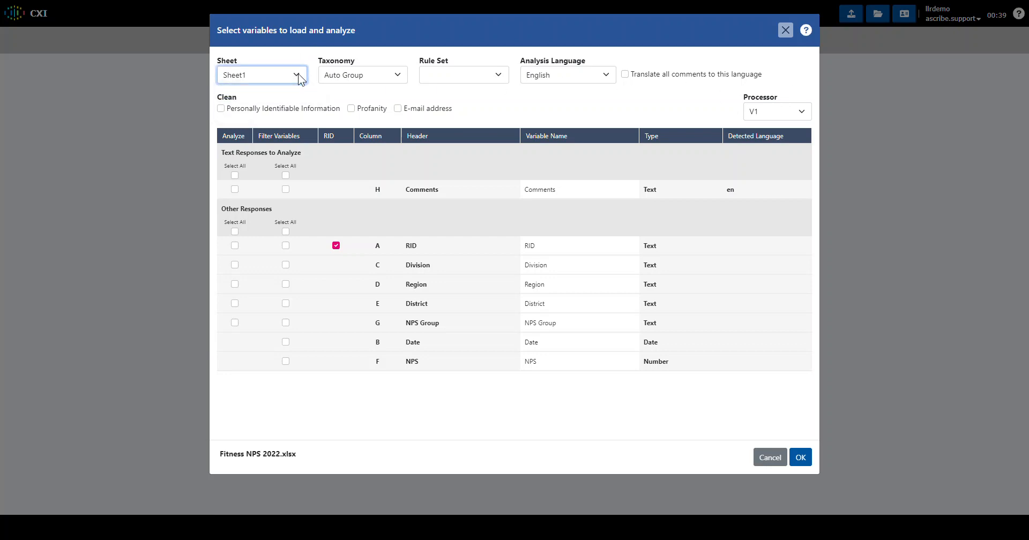
left_click(400, 76)
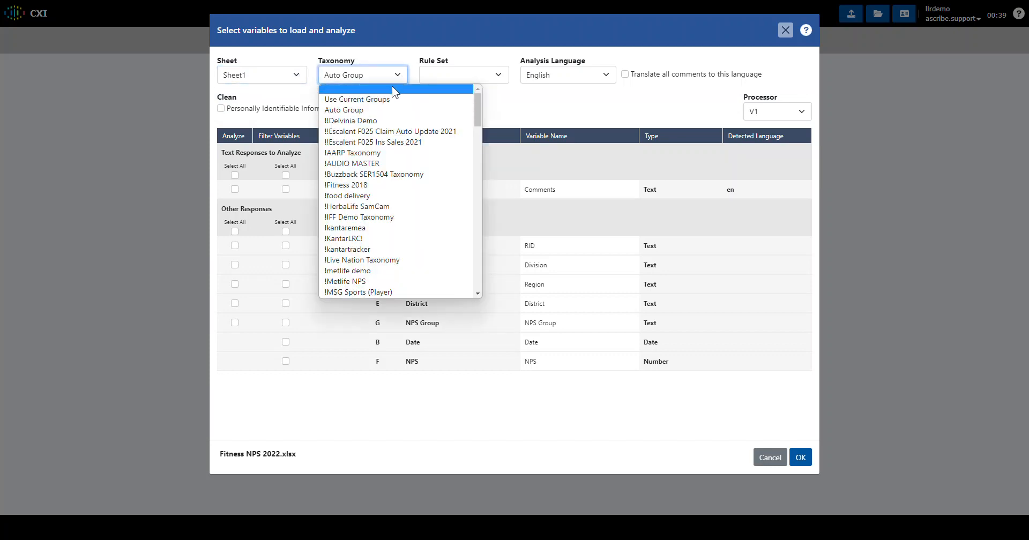
left_click(397, 74)
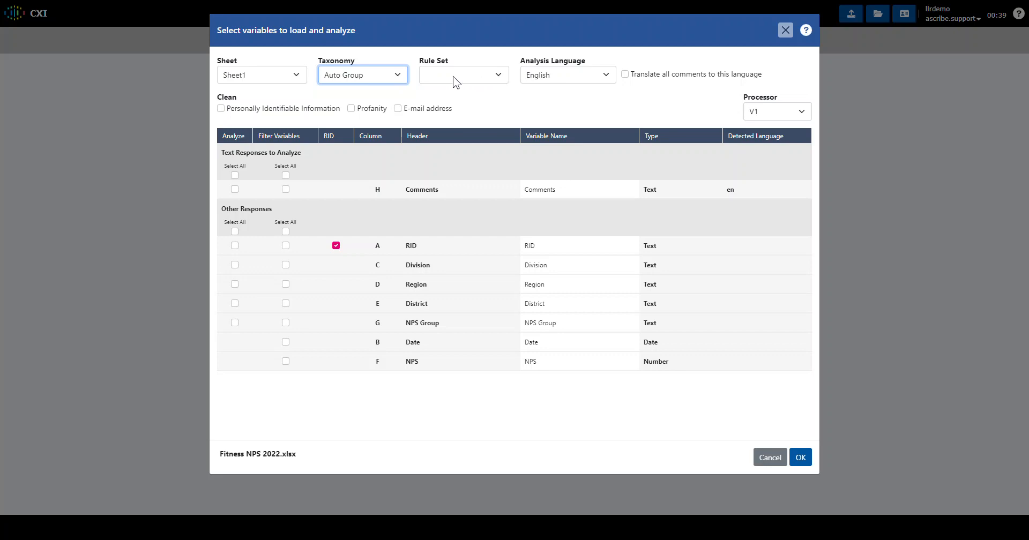
left_click(501, 76)
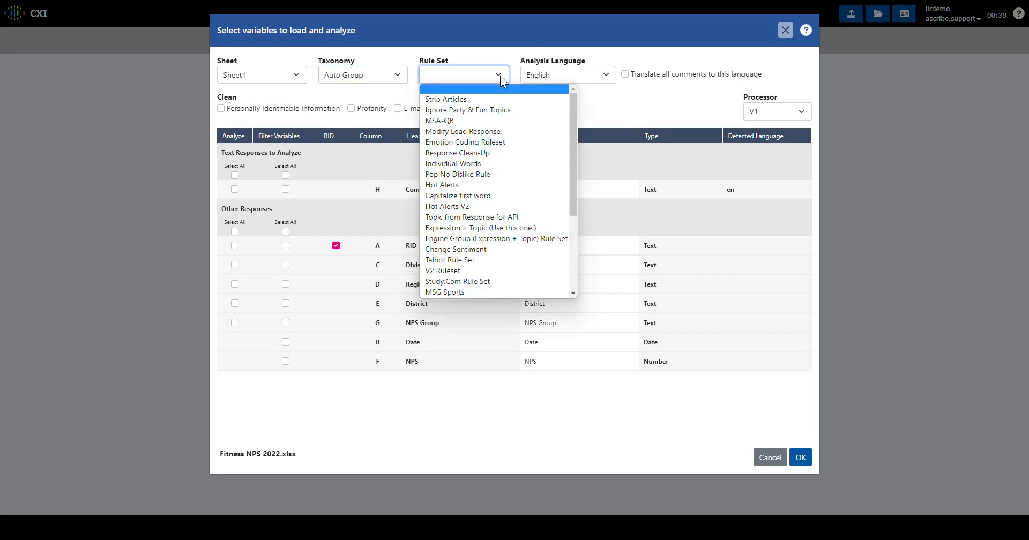
left_click_drag(569, 117, 569, 197)
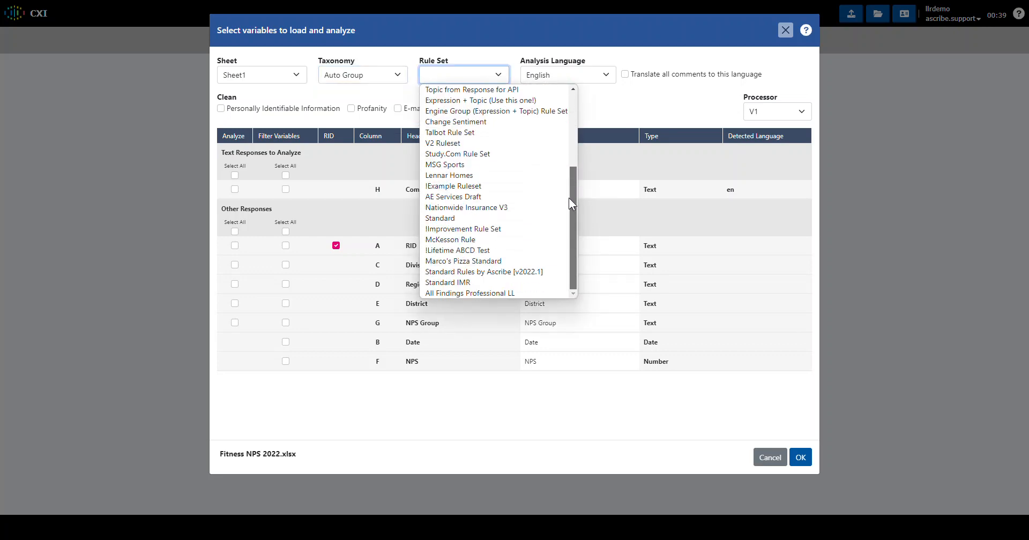
left_click(532, 271)
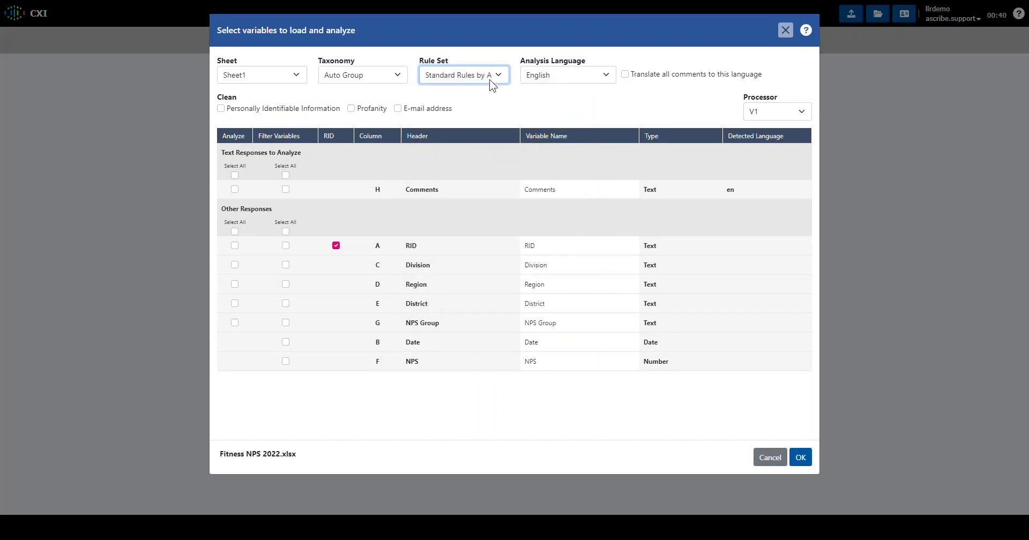
Enable translation of all comments to English and cleaning of personally identifiable information and e-mail addresses
left_click(626, 75)
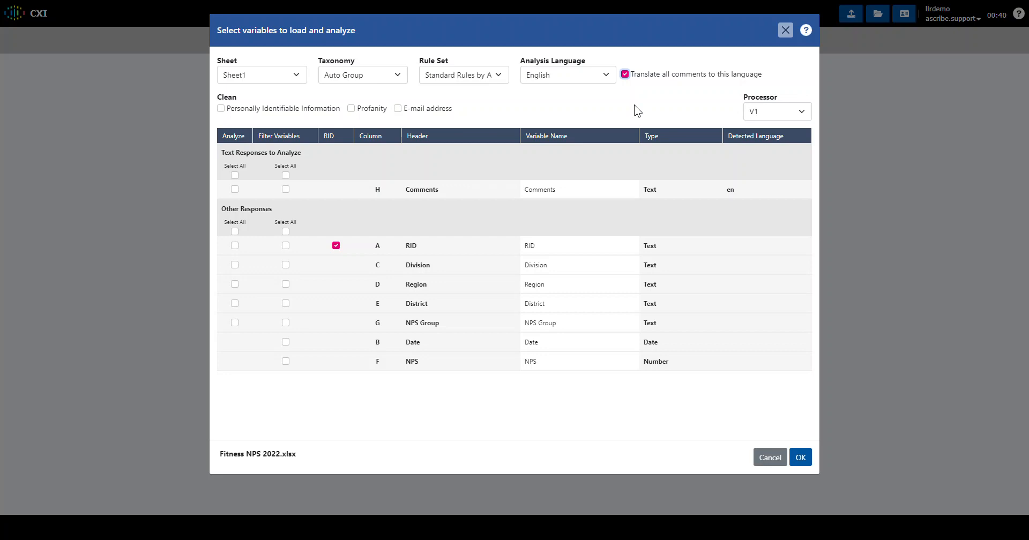
left_click(220, 108)
left_click(399, 109)
Mark Comments for analysis, make all other responses except RID filter variables, and load the data
left_click(234, 189)
left_click(286, 231)
left_click(286, 246)
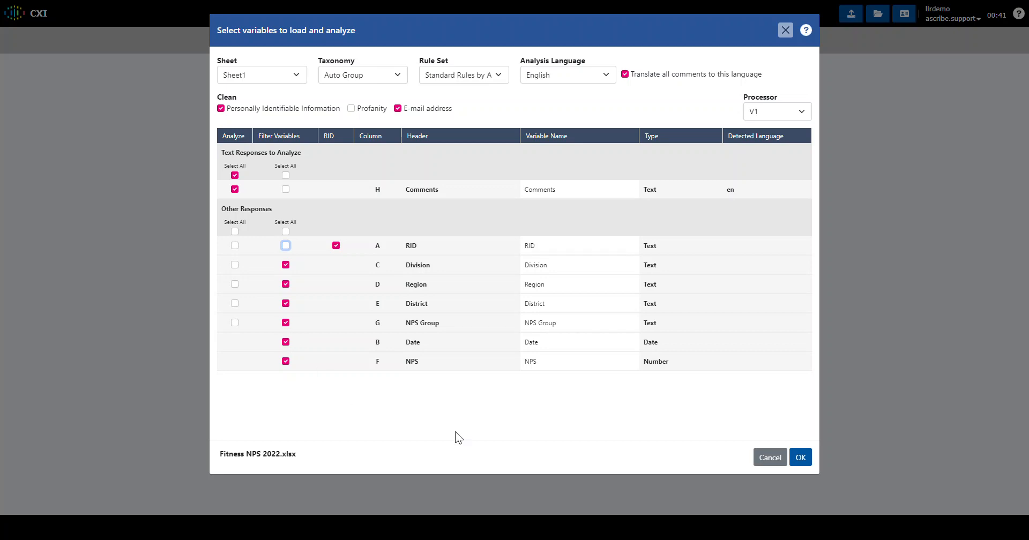
left_click(801, 459)
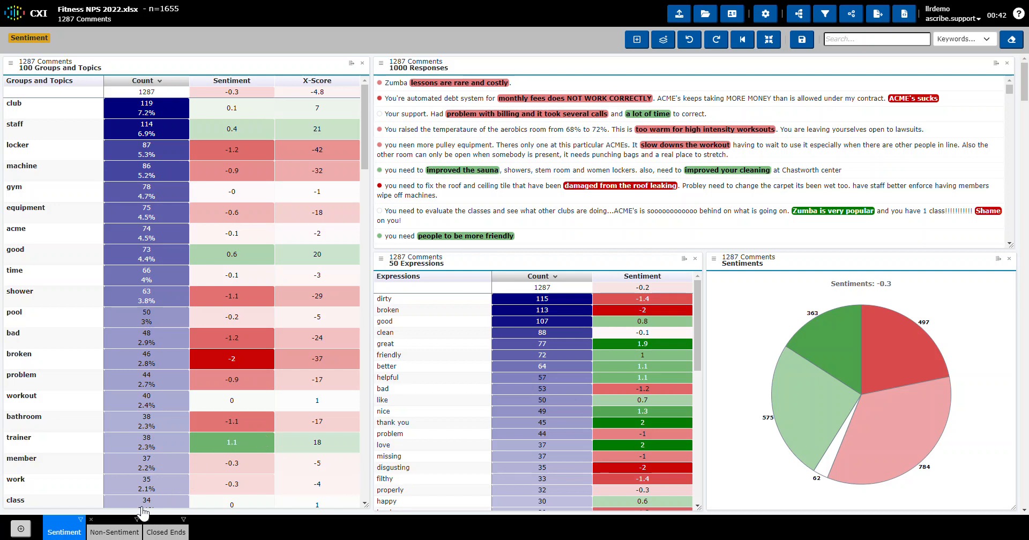
View the Non-Sentiment dashboard, switch to Closed Ends and clear its Topics filter
left_click(115, 531)
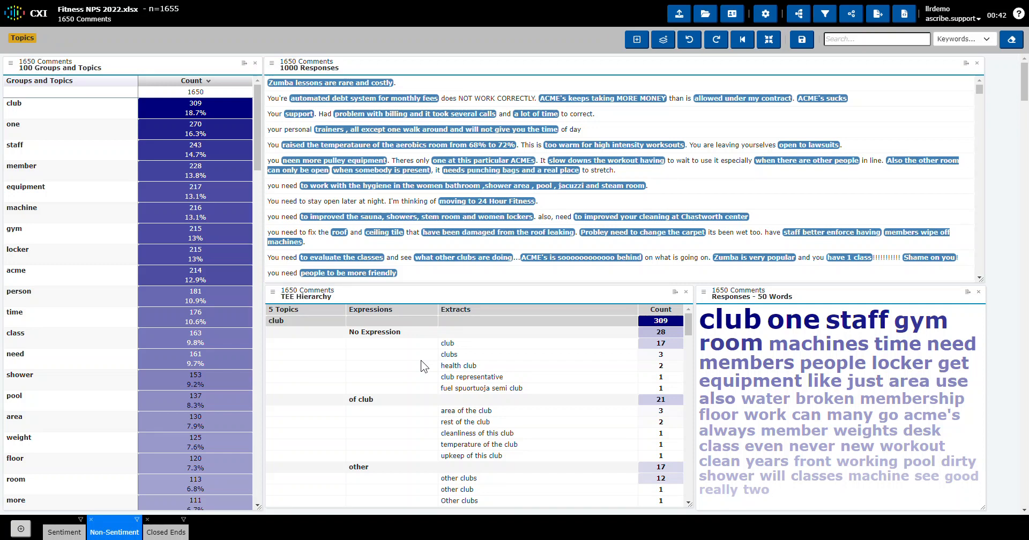
left_click(164, 534)
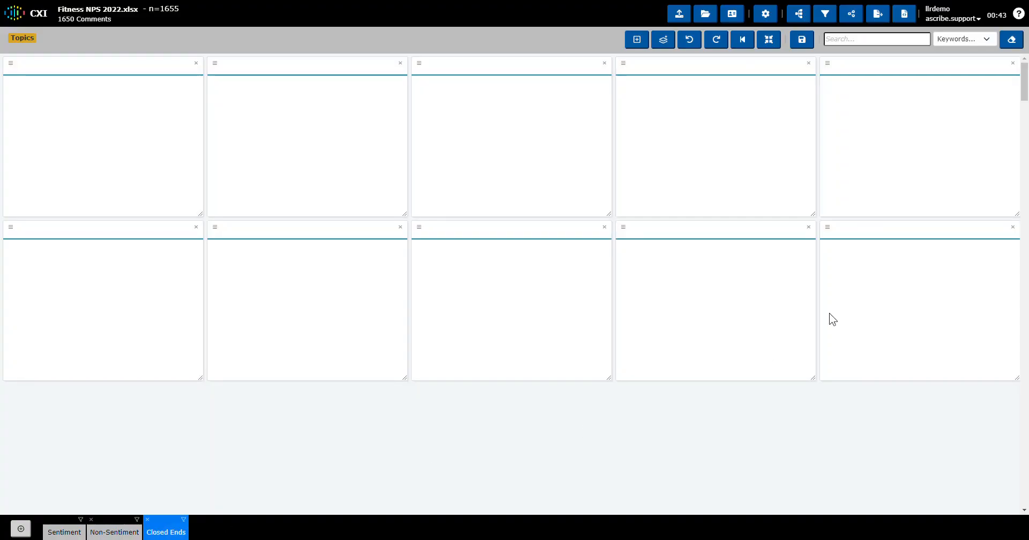
left_click(1011, 40)
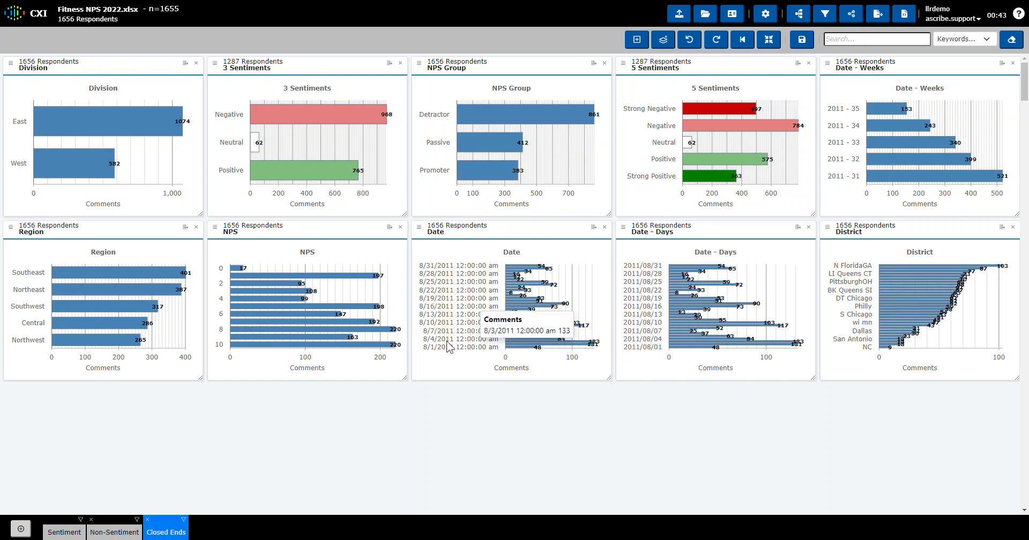
Return to the Sentiment dashboard and examine the counts of the positive and negative slices in the Sentiments pie chart
left_click(64, 532)
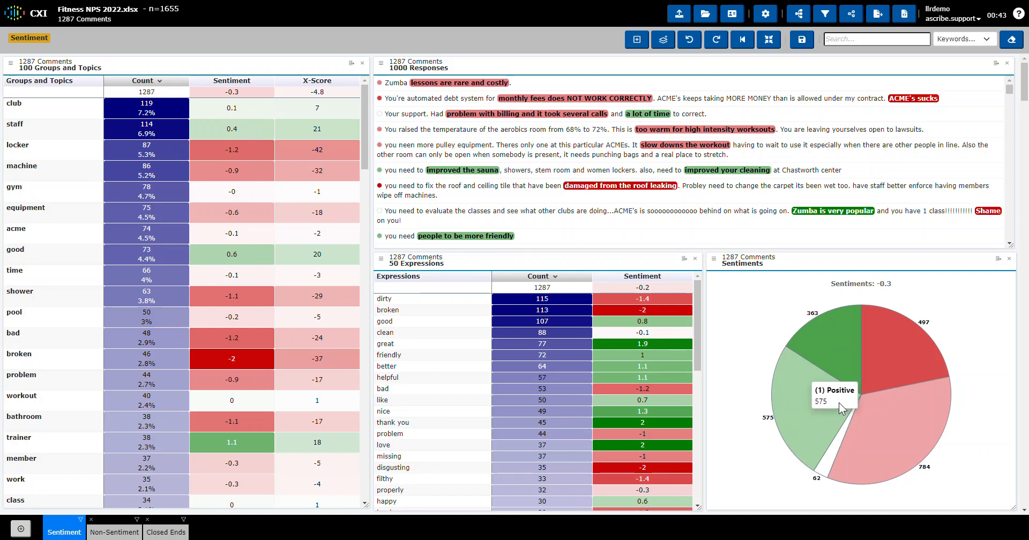
mouse_move(888, 352)
mouse_move(834, 343)
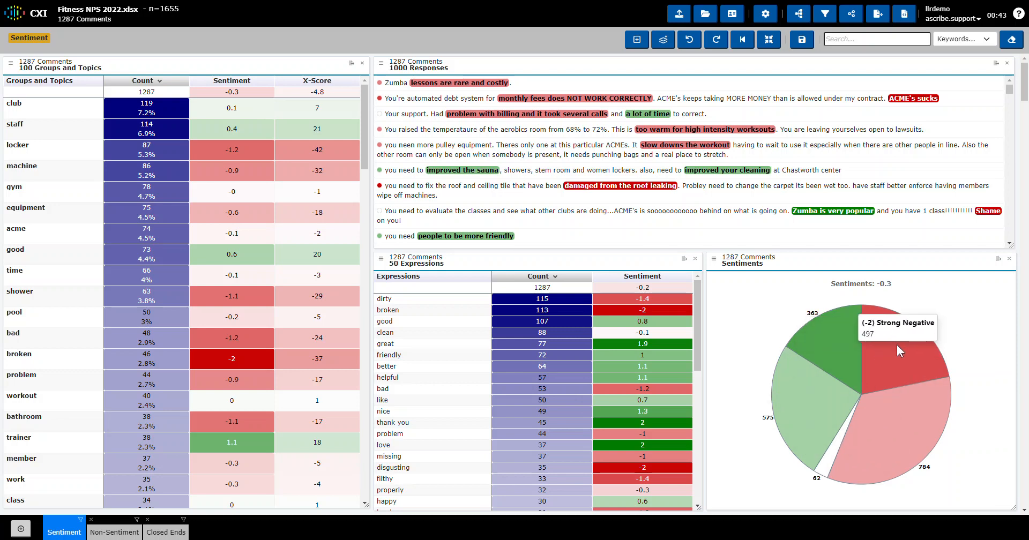
mouse_move(902, 432)
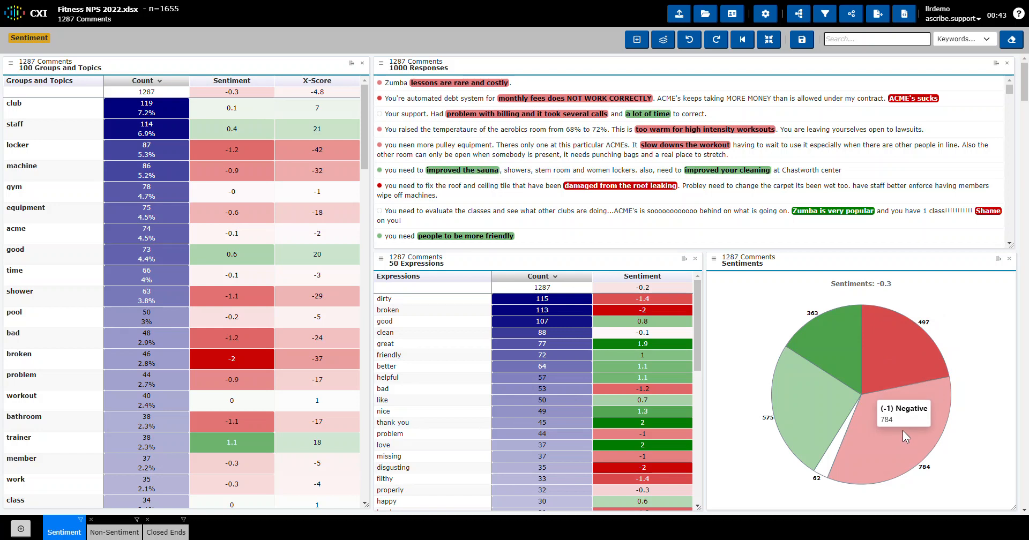
mouse_move(835, 451)
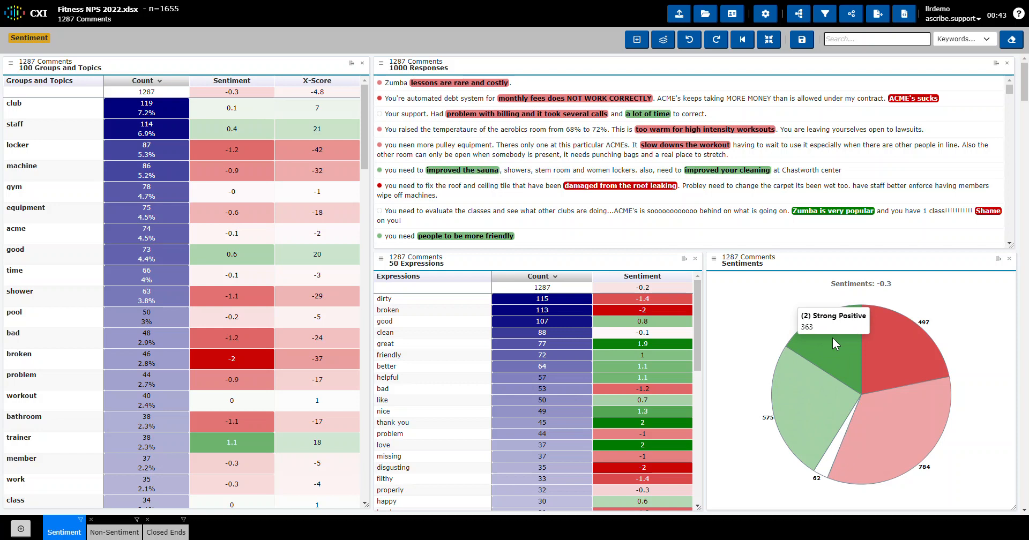
mouse_move(869, 417)
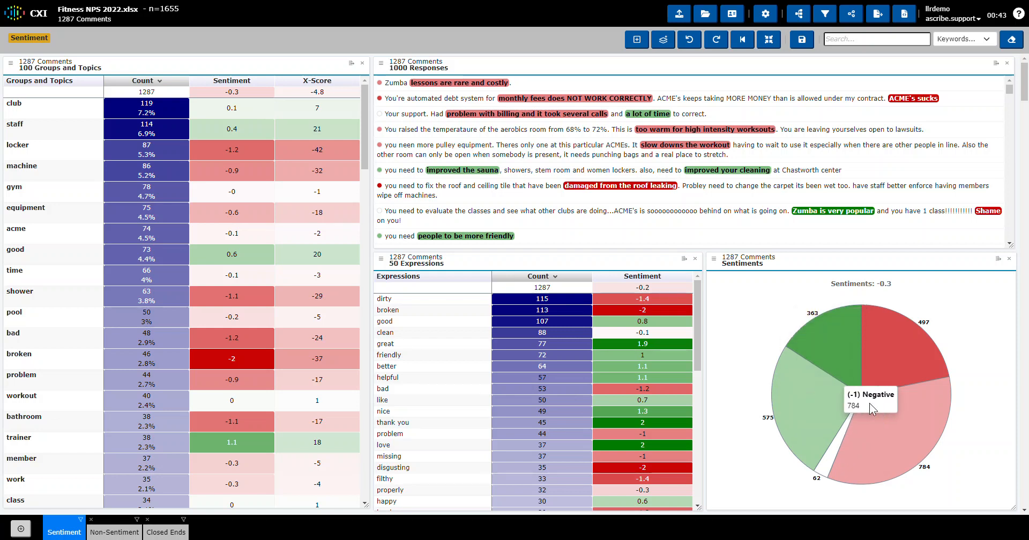
mouse_move(905, 368)
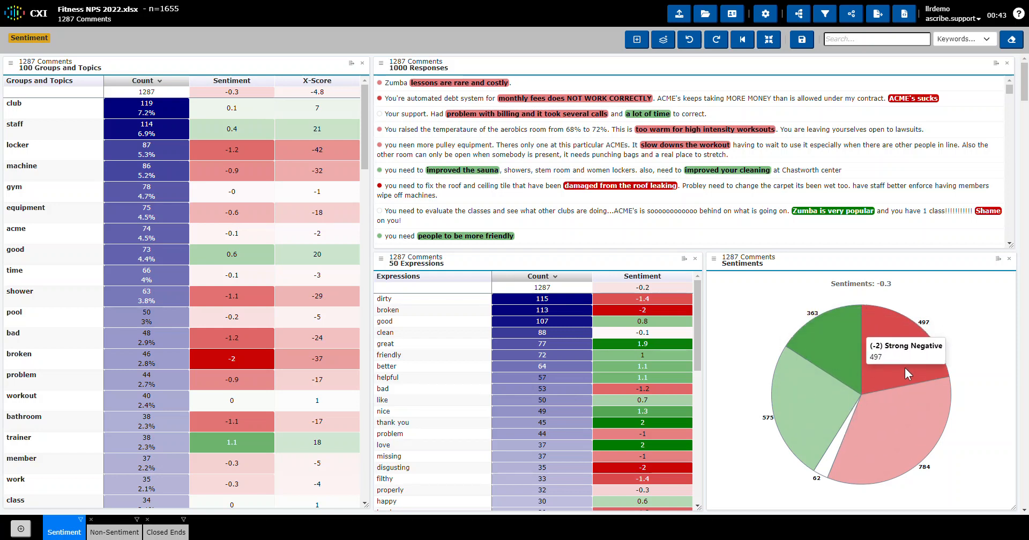
mouse_move(881, 381)
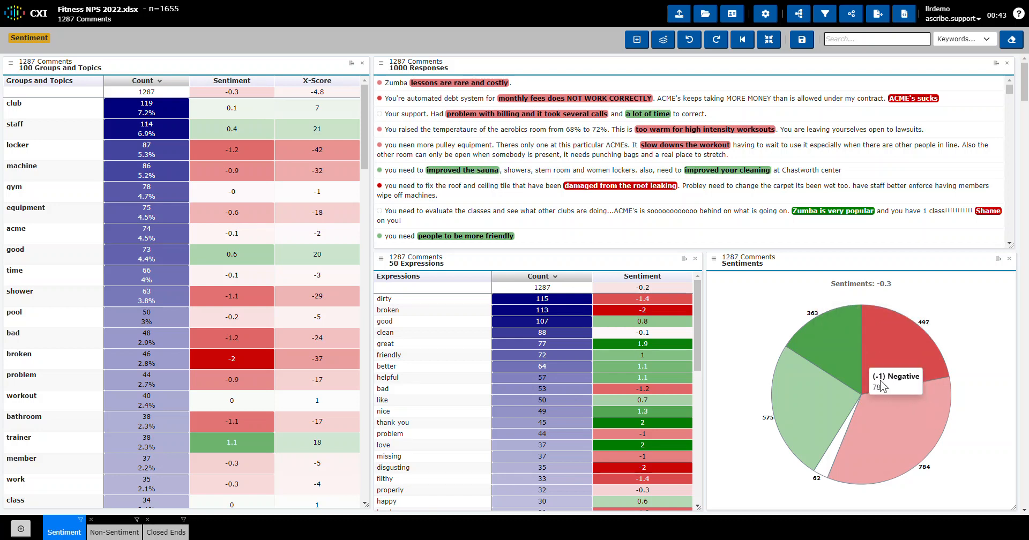
mouse_move(811, 382)
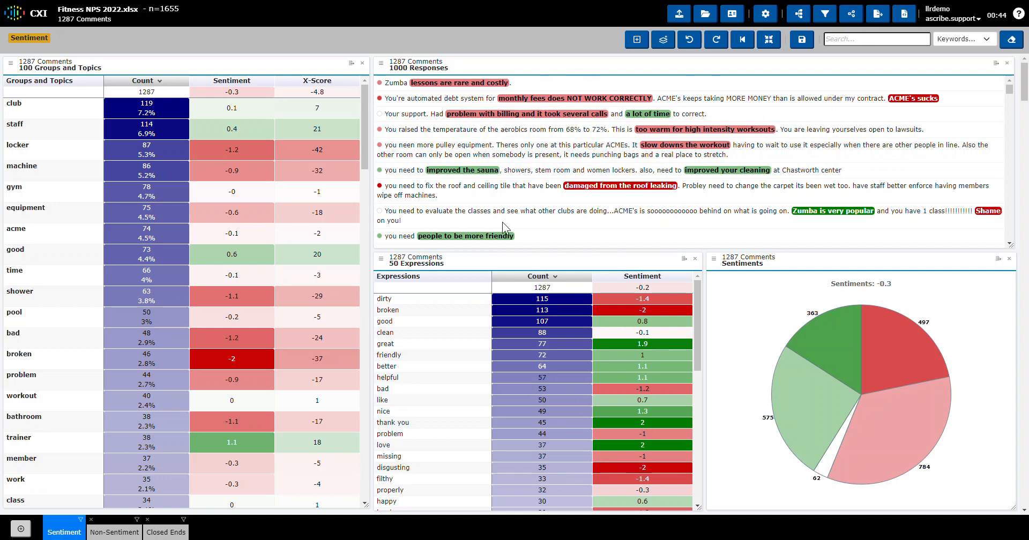
Read through the highlighted comments in the Responses list of the Sentiment dashboard
scroll(540, 118, "down", 2)
scroll(540, 118, "up", 2)
scroll(541, 118, "down", 5)
scroll(543, 123, "up", 5)
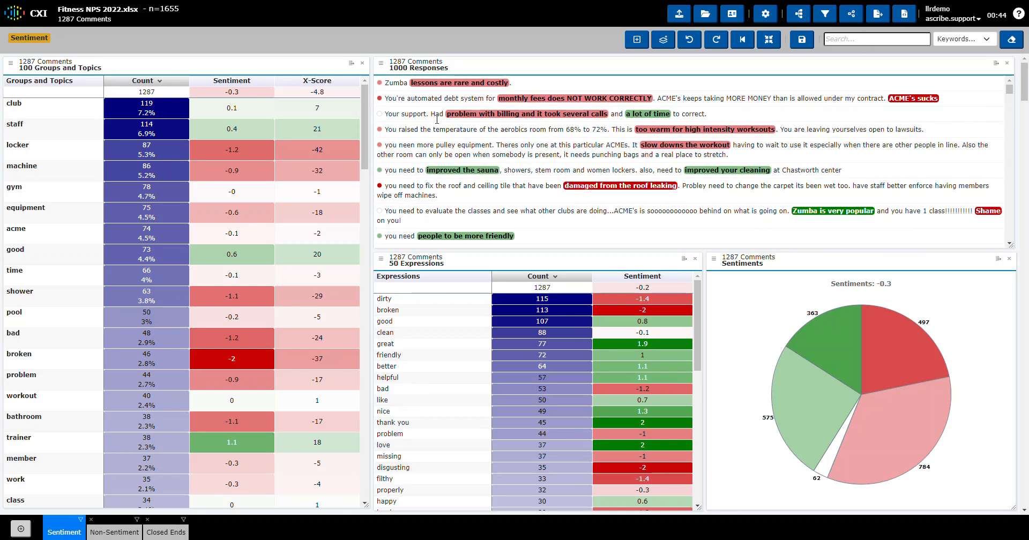
scroll(570, 168, "down", 5)
scroll(528, 200, "down", 3)
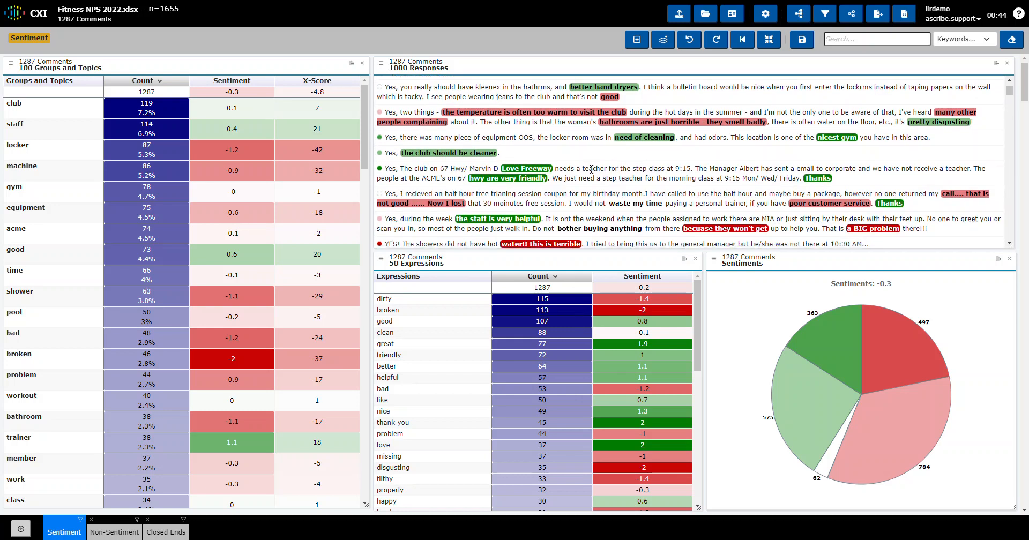
scroll(592, 169, "down", 4)
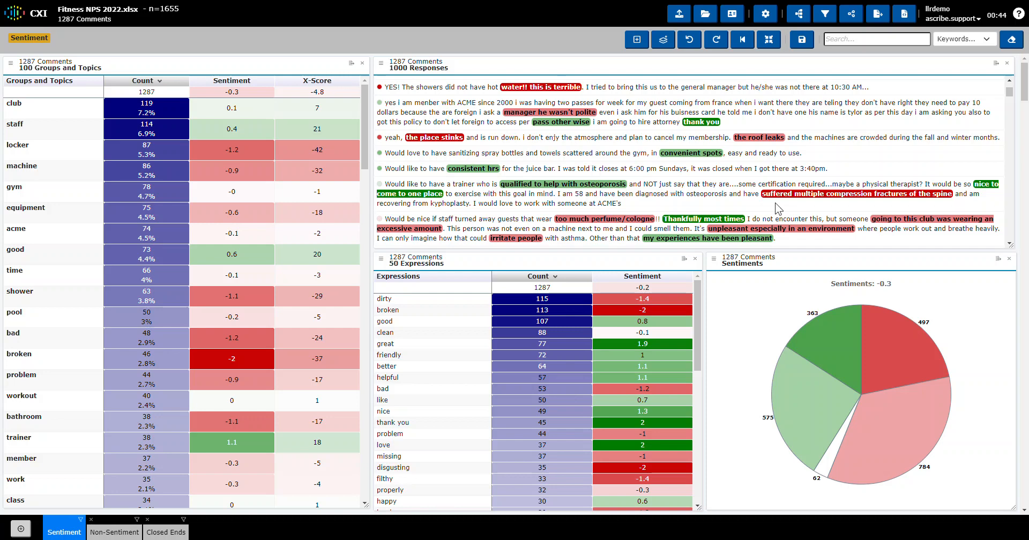
scroll(707, 191, "down", 3)
scroll(706, 189, "up", 4)
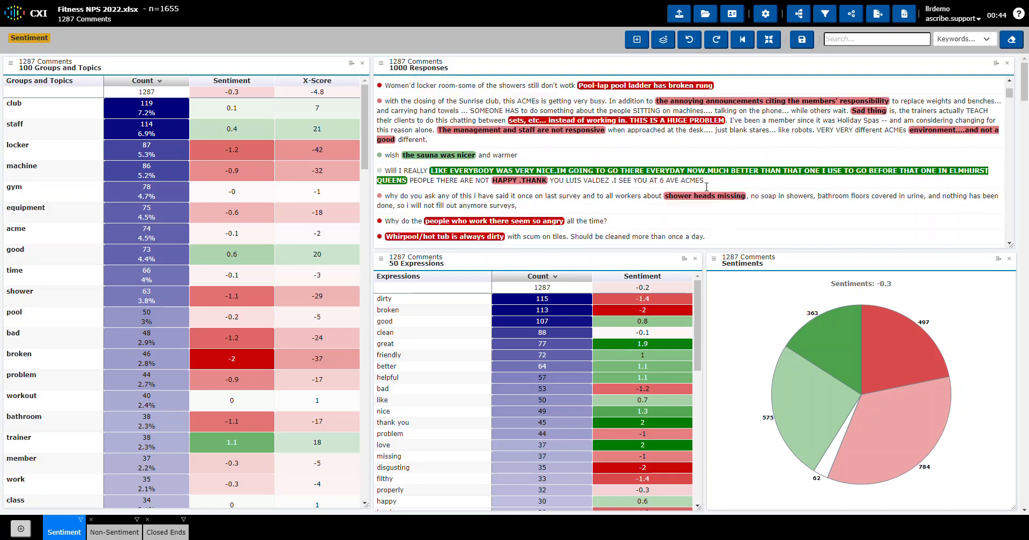
scroll(706, 189, "up", 3)
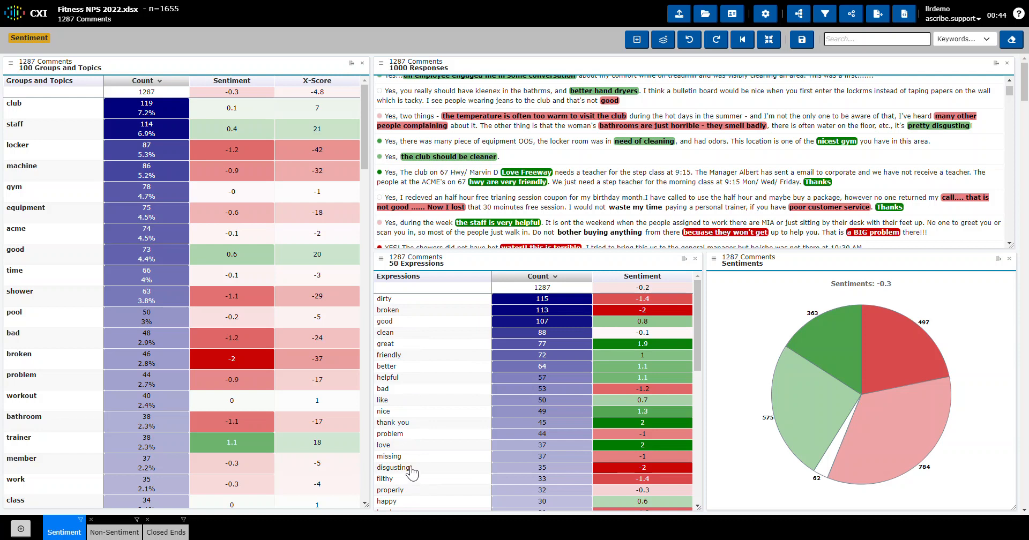
Filter the Sentiment dashboard by the expression "broken" and the topic "toilet"
left_click(425, 311)
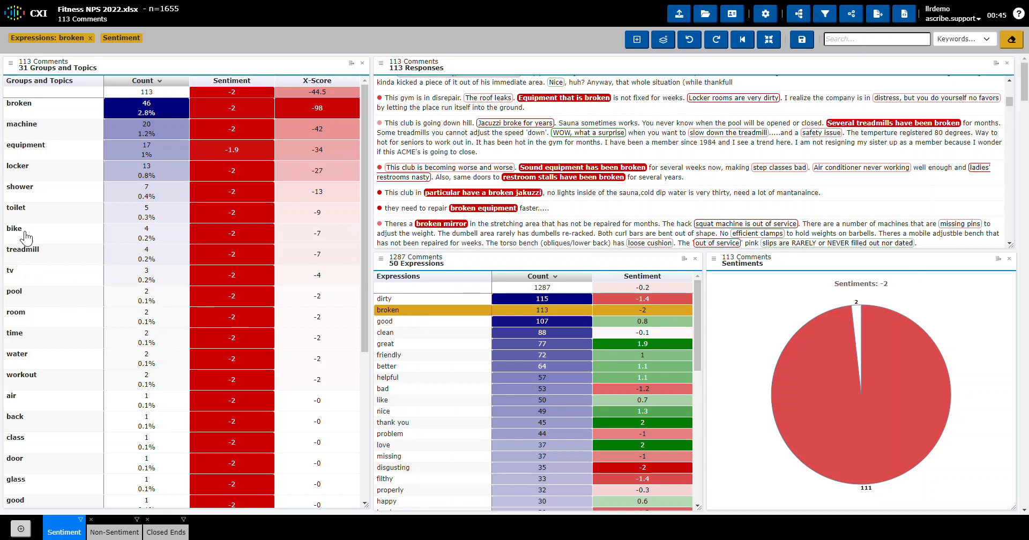
left_click(34, 221)
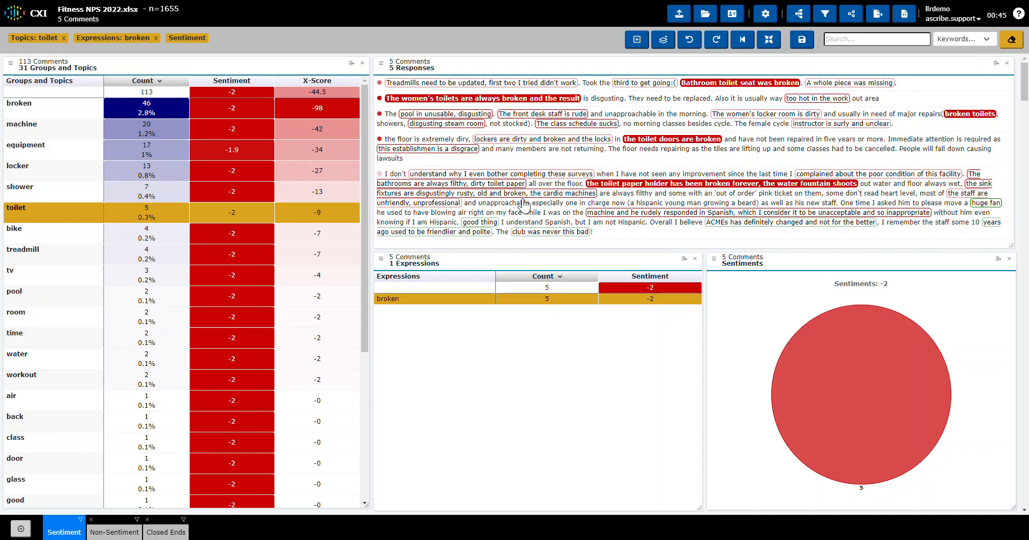
Check the filtered Closed Ends charts, and clear the topic and expression filters on the Sentiment dashboard
left_click(165, 533)
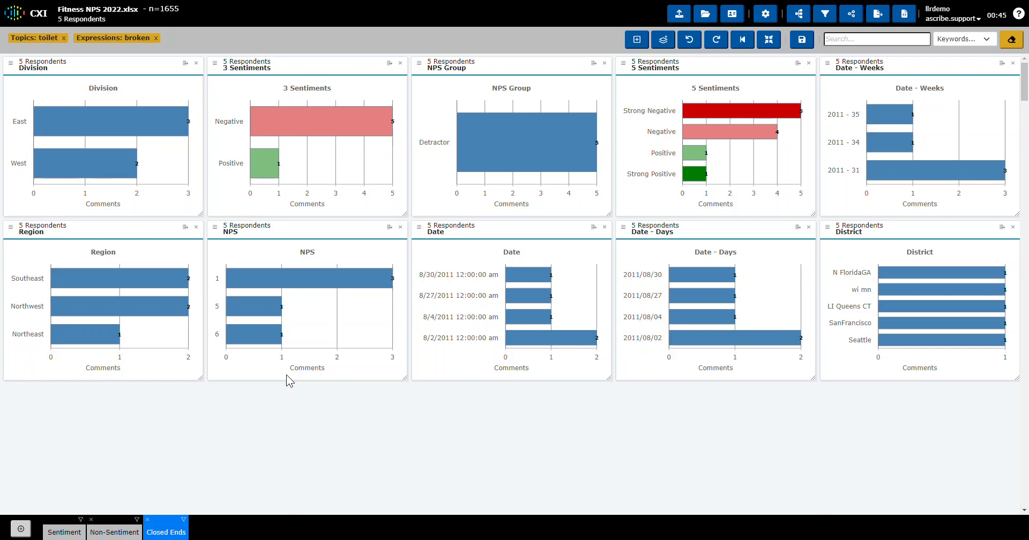
left_click(65, 532)
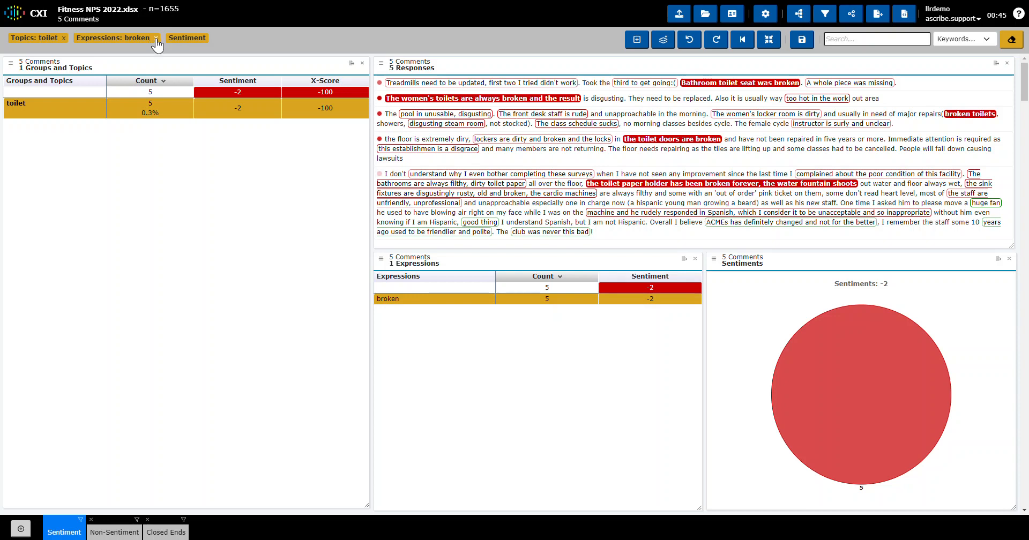
left_click(81, 119)
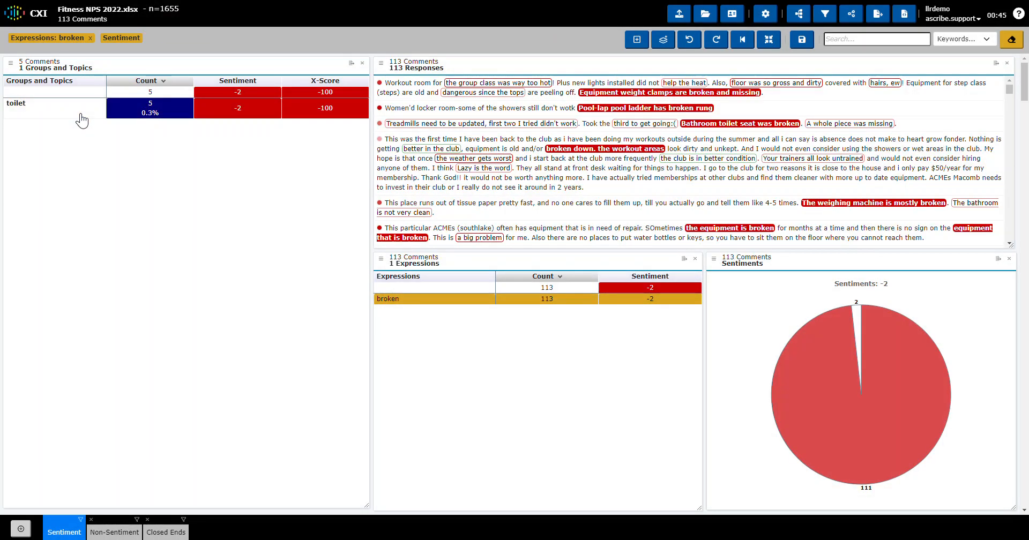
left_click(434, 300)
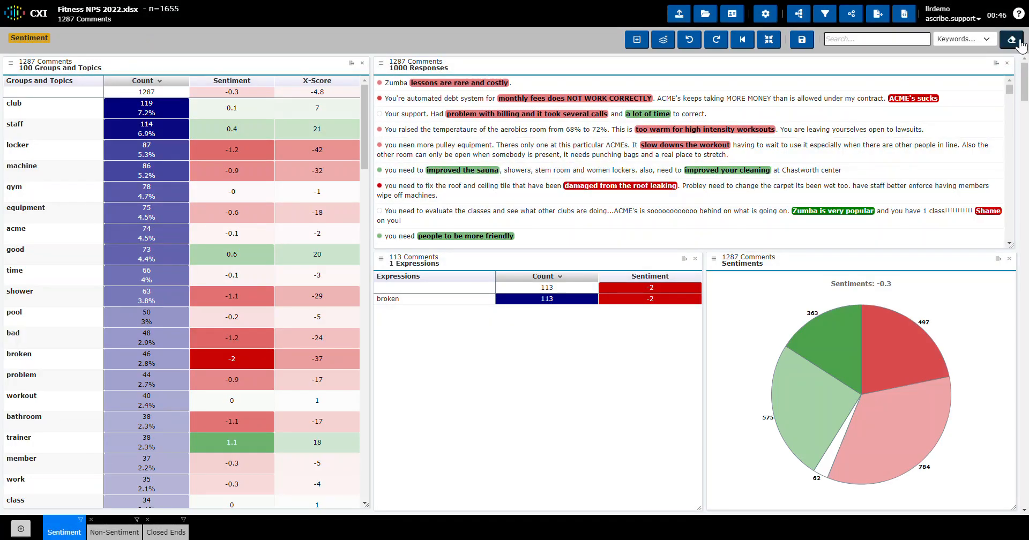
left_click(1020, 41)
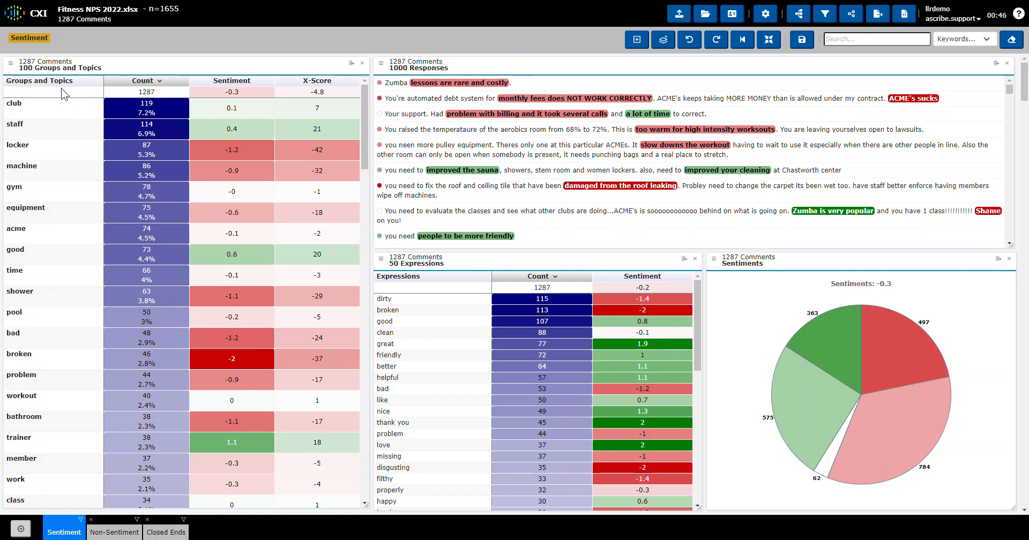
Cross-tabulate the Groups and Topics table by the Division closed end, using Sentiment Color for the cells
left_click(10, 64)
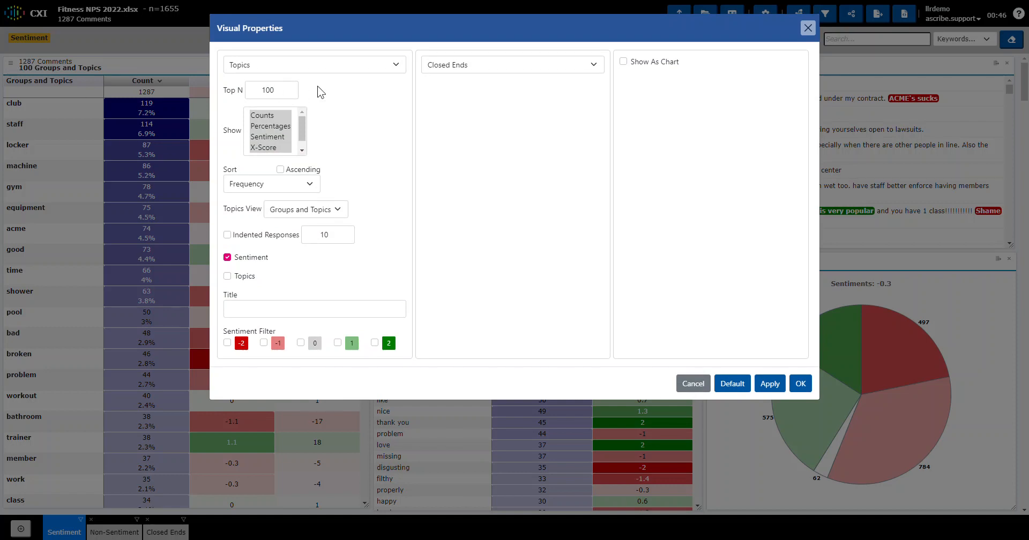
left_click(594, 66)
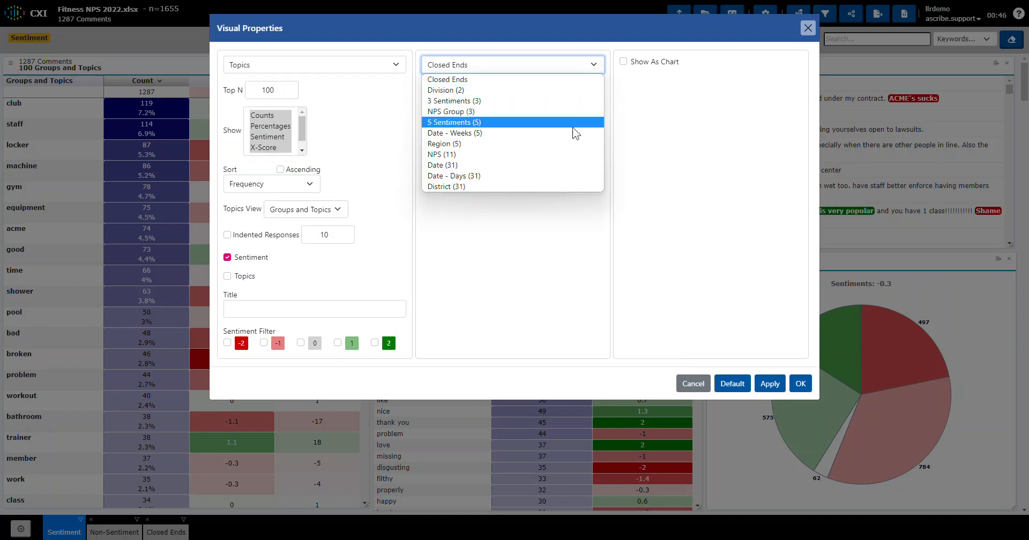
left_click(569, 91)
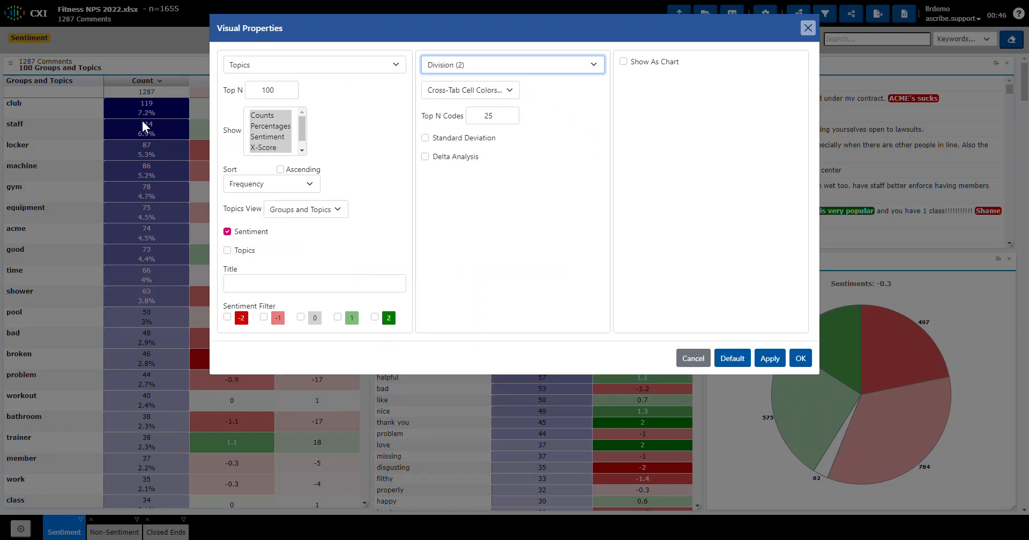
left_click(511, 92)
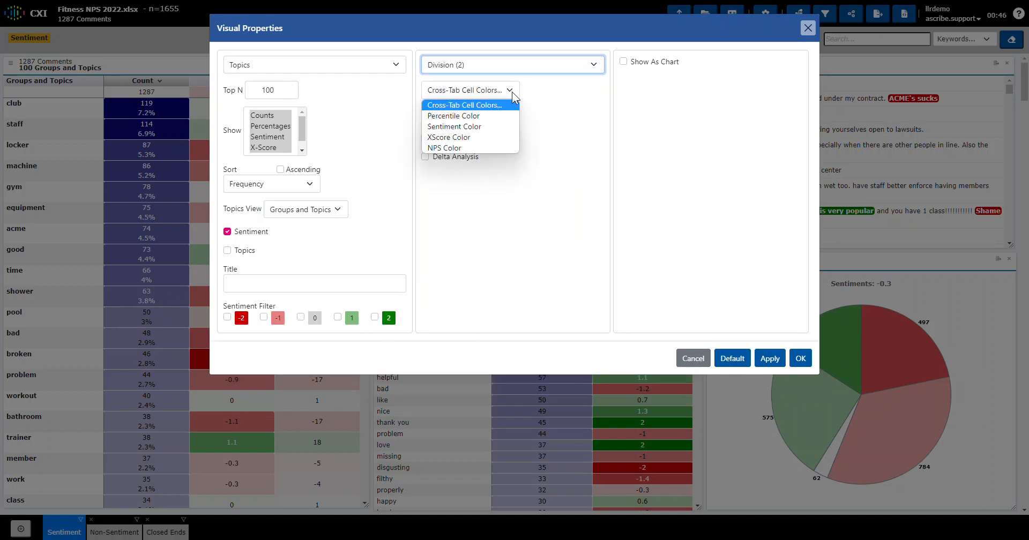
left_click(486, 126)
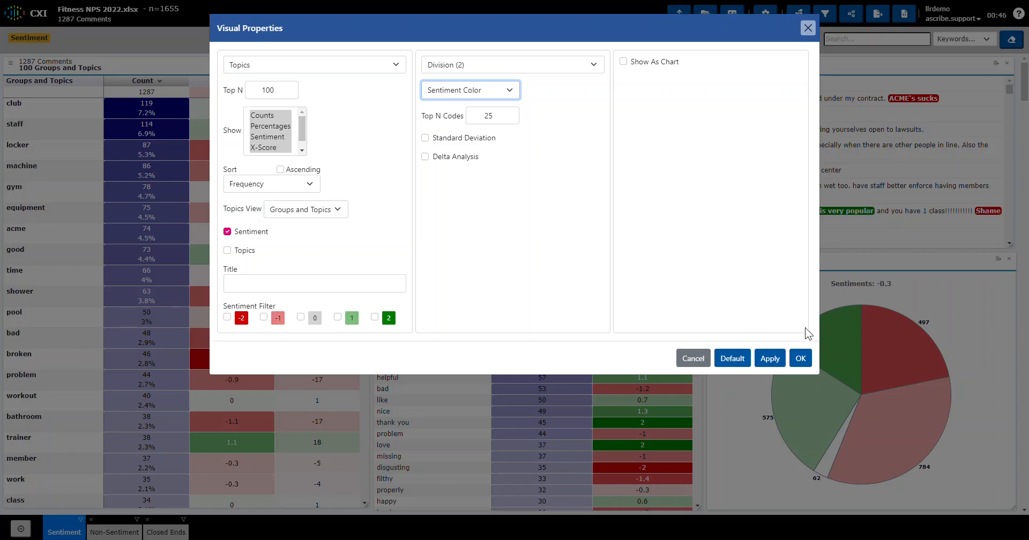
left_click(801, 358)
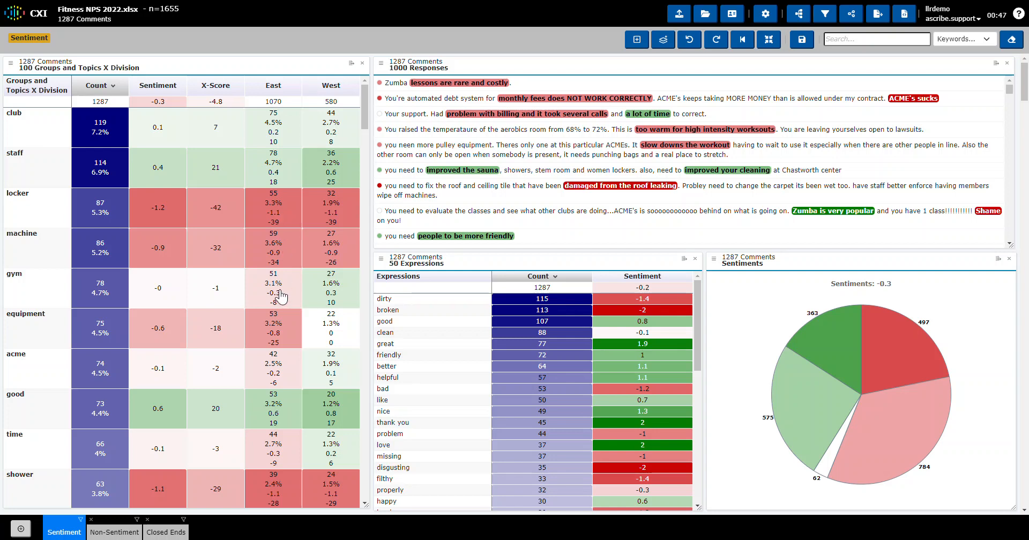
View the comments about equipment in the East division, and clear that filter
left_click(278, 335)
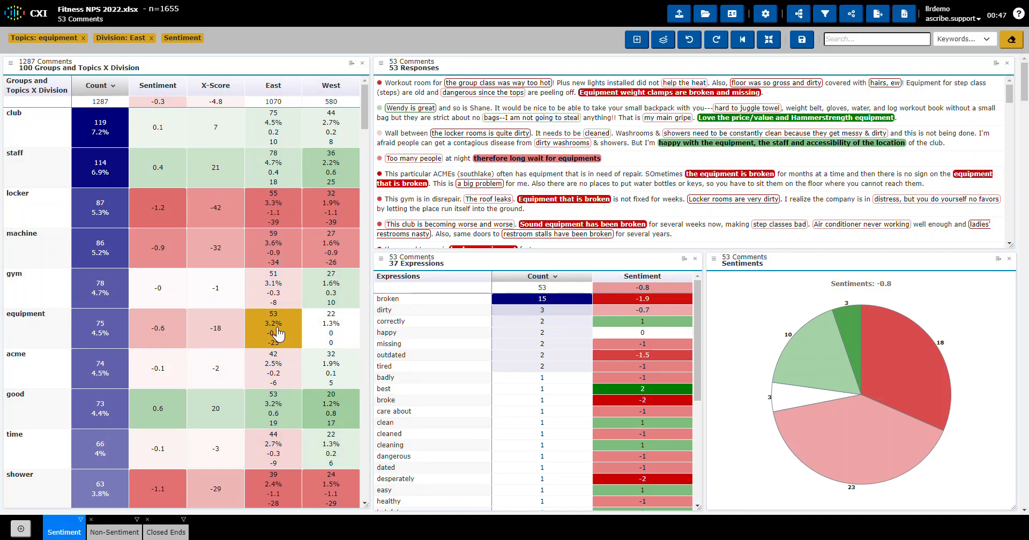
left_click(278, 334)
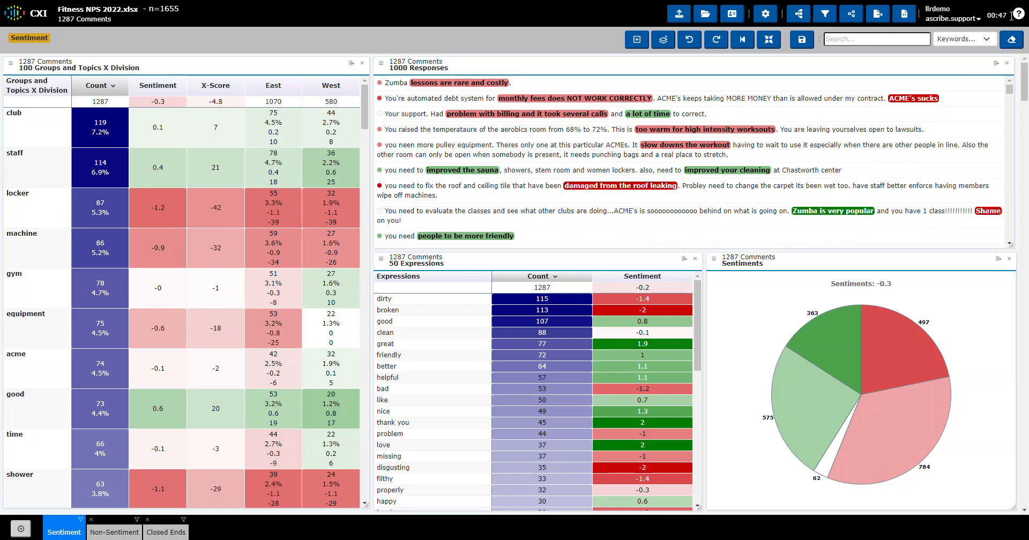
Open the dashboard as a standalone report, look through its Groups and Topics by Division table, and return to the dashboard
left_click(904, 16)
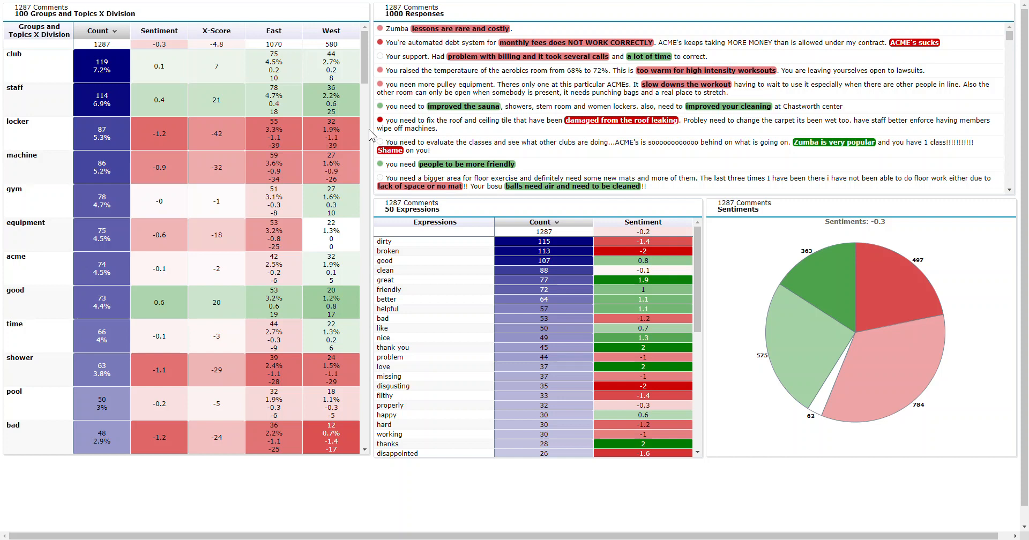
scroll(262, 204, "down", 10)
scroll(261, 203, "down", 20)
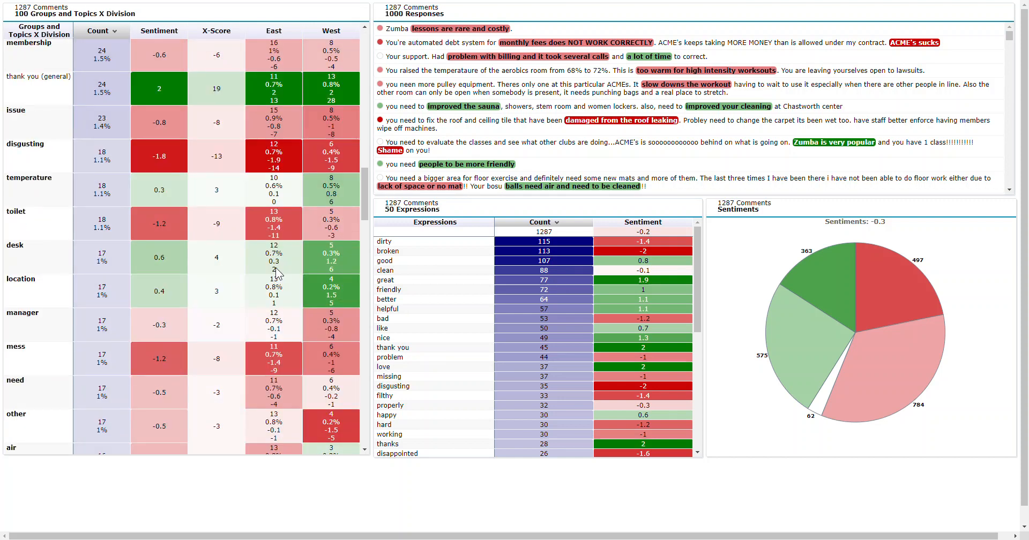
scroll(278, 268, "up", 17)
scroll(276, 268, "up", 8)
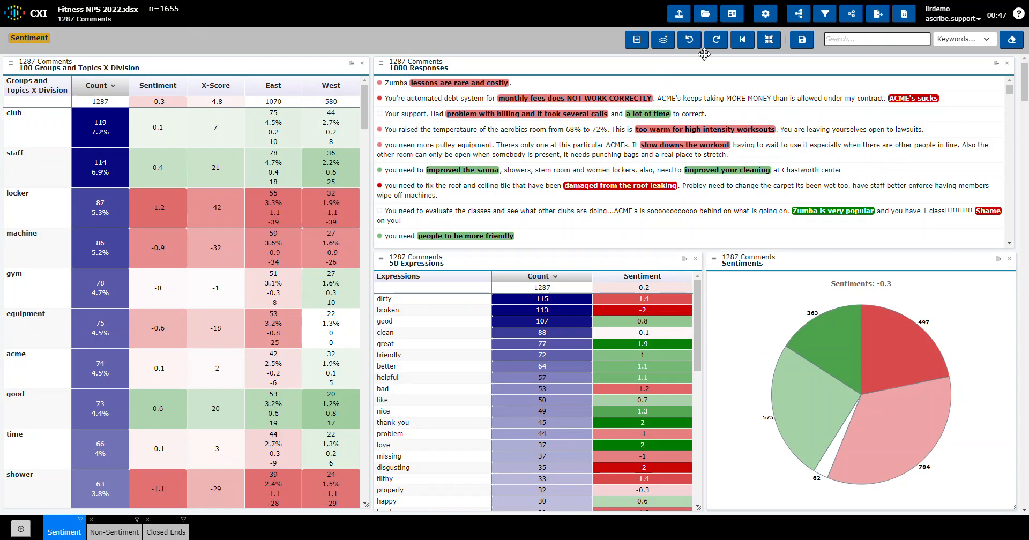
Select API Data, Response Sentiments and Response View in the Excel export options, and close them without exporting
left_click(880, 16)
left_click(590, 142)
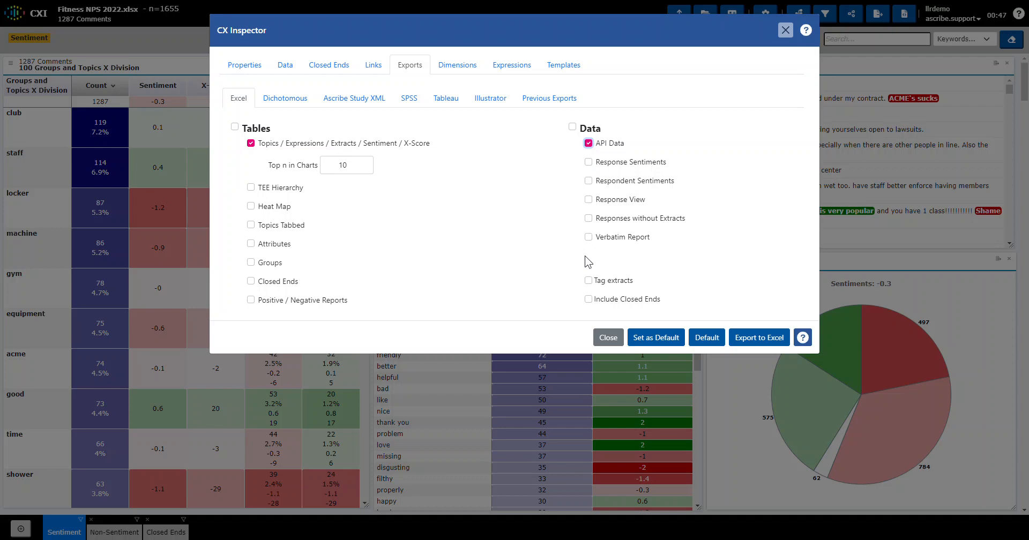
left_click(588, 163)
left_click(589, 200)
left_click(786, 30)
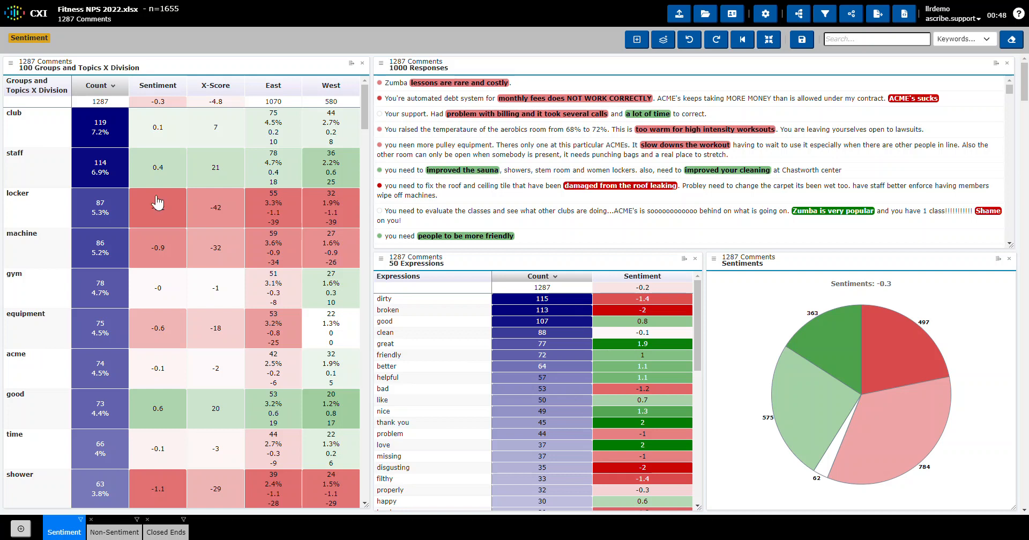
Merge the equipment group into the machine group in the topic grouping editor, and check the combined group's topics
left_click(799, 14)
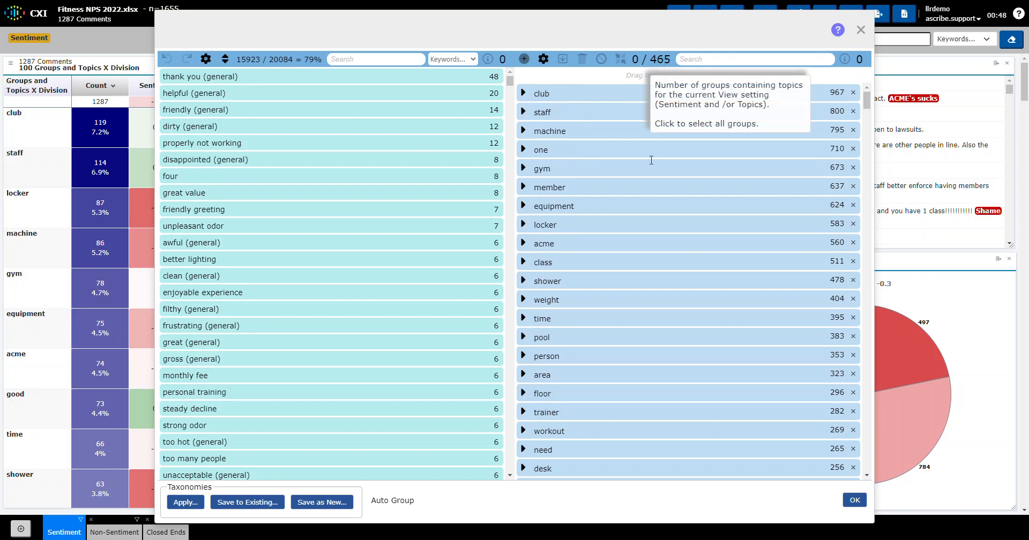
scroll(645, 396, "down", 18)
scroll(641, 398, "up", 18)
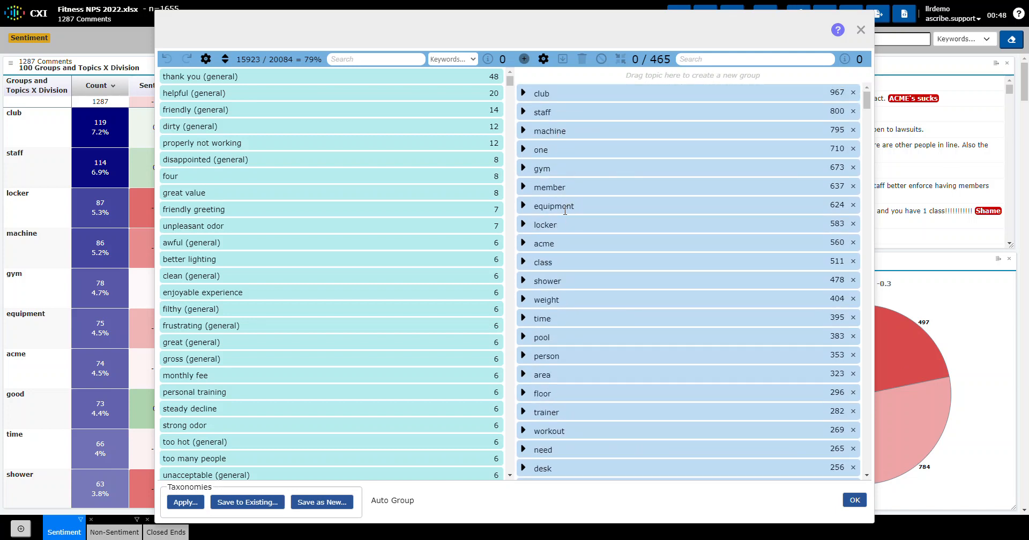
left_click_drag(592, 208, 641, 134)
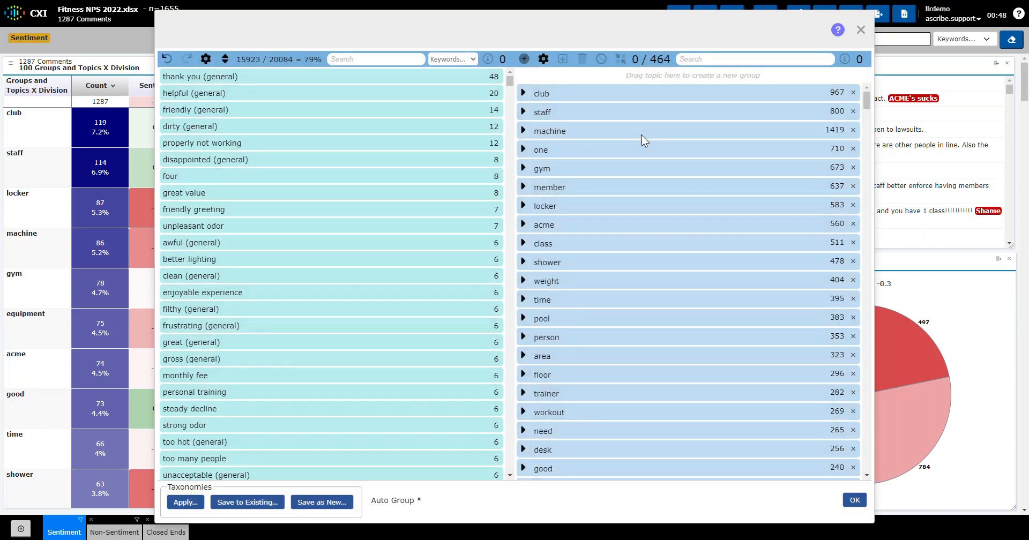
left_click(523, 131)
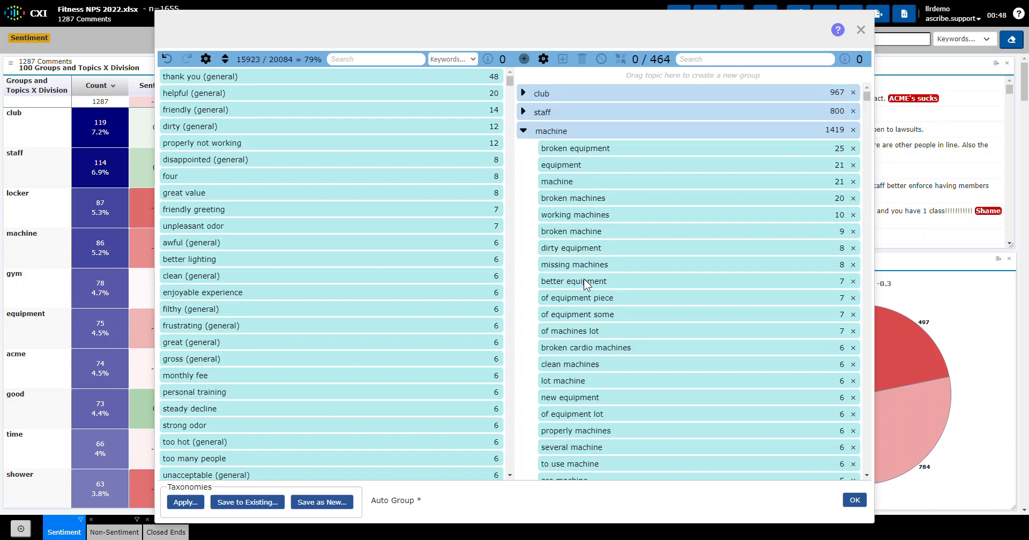
left_click(528, 132)
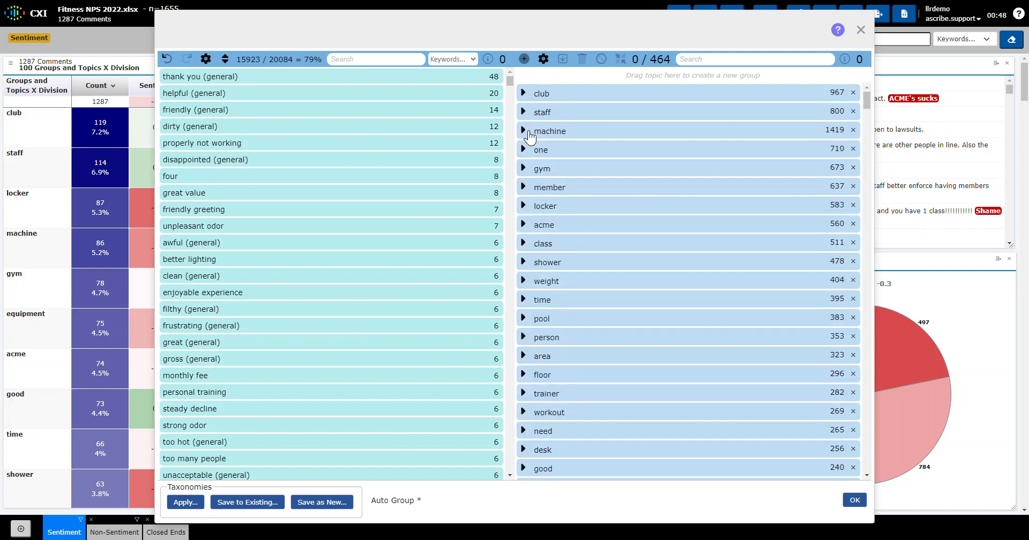
Rename the machine group as "machine/ equipment"
double_click(568, 132)
type("e")
type("quipment")
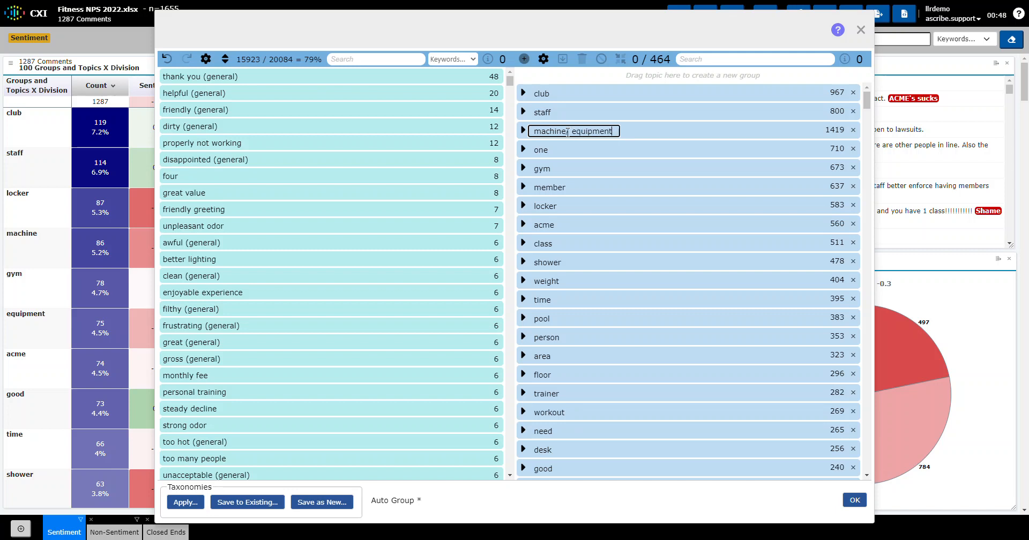
key("Return")
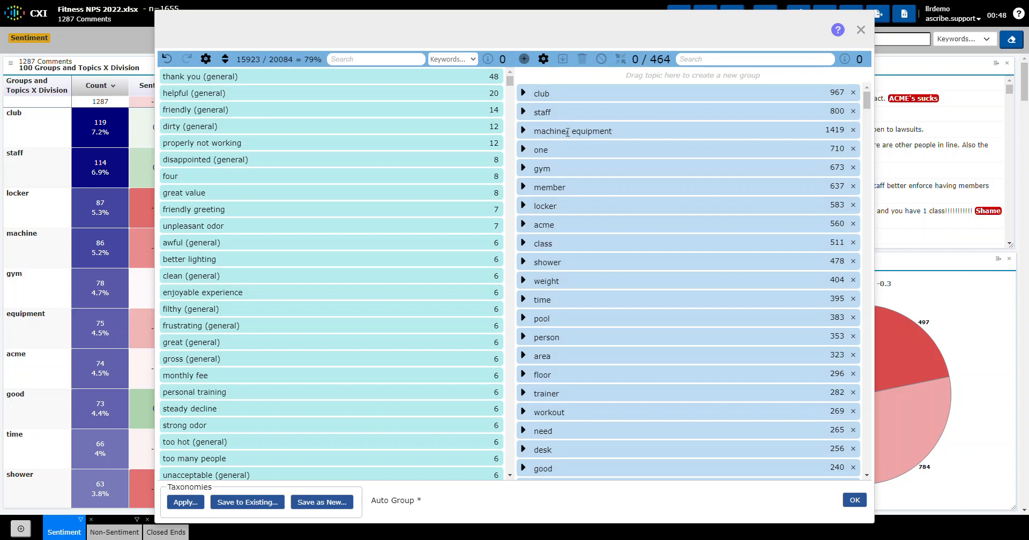
Search both the ungrouped topics and the topic groups for "odor"
scroll(302, 349, "down", 6)
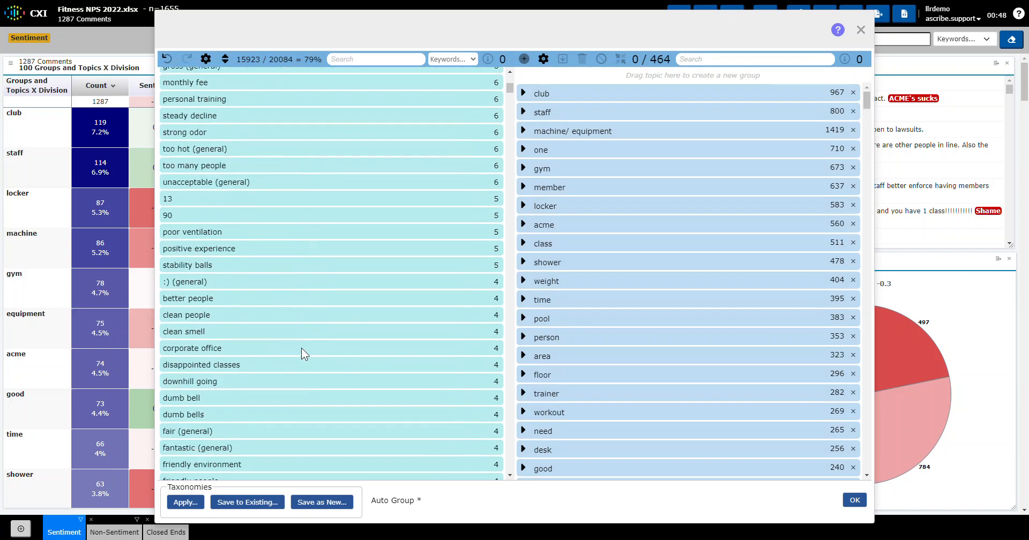
scroll(300, 348, "up", 1)
scroll(301, 348, "up", 5)
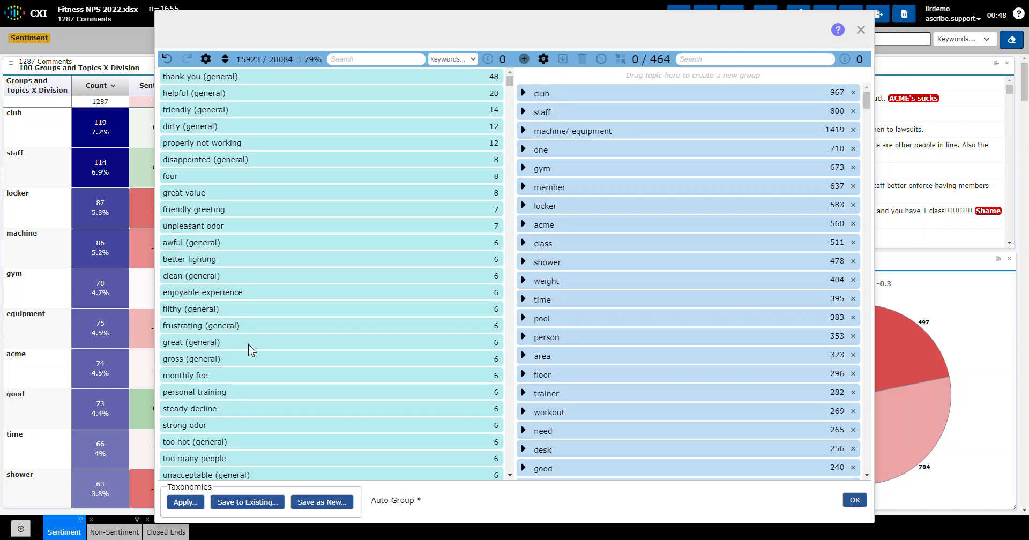
left_click(368, 58)
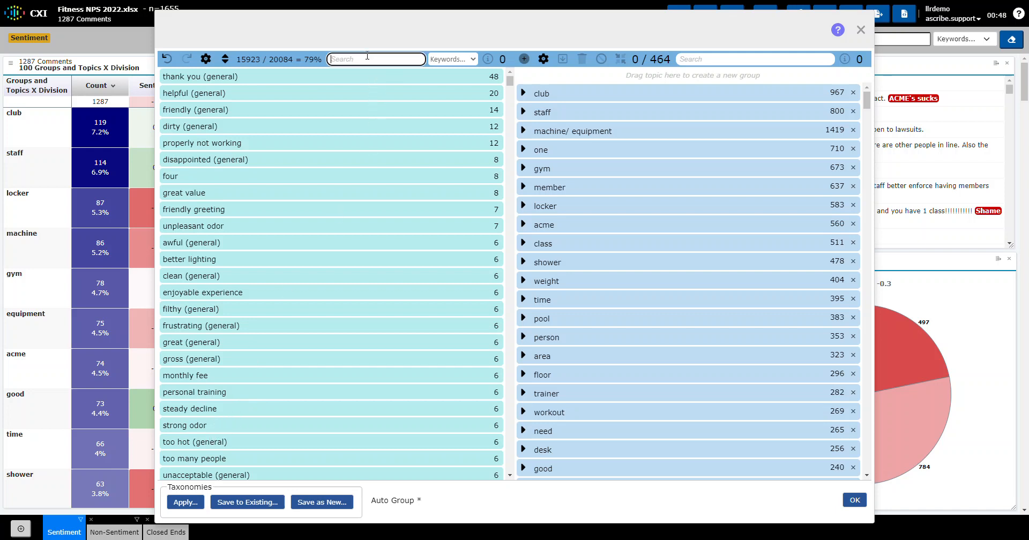
type("odor")
key("Return")
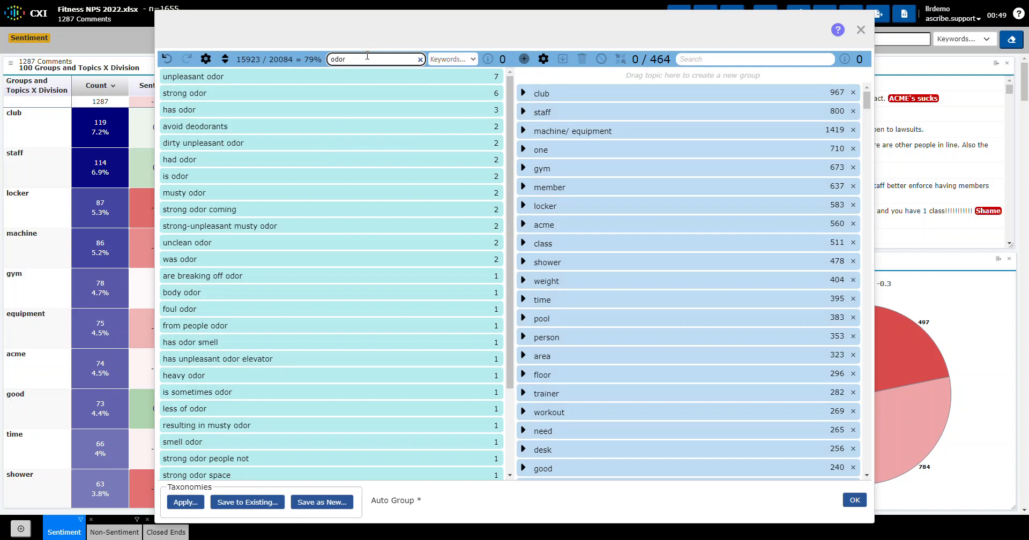
left_click(386, 59)
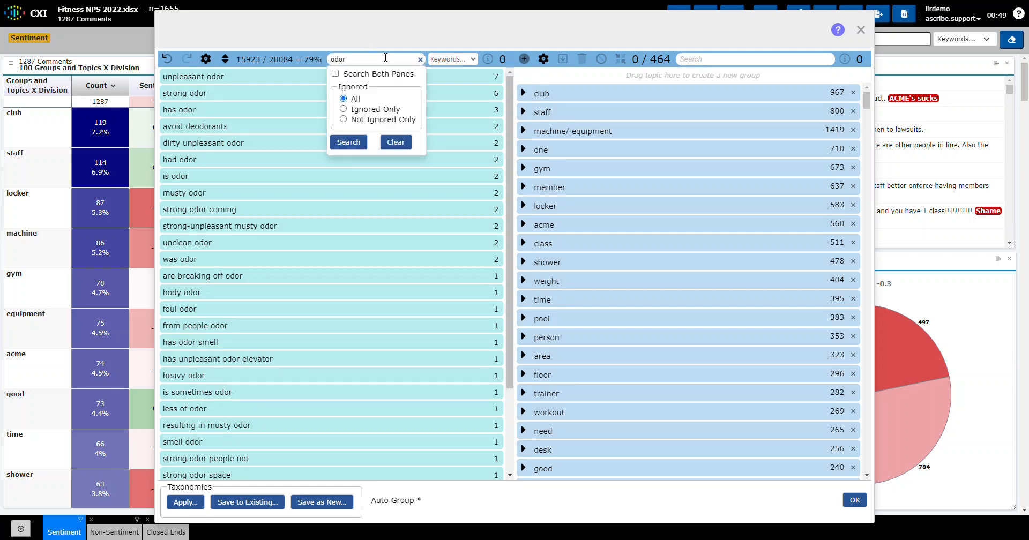
left_click(335, 74)
left_click(349, 142)
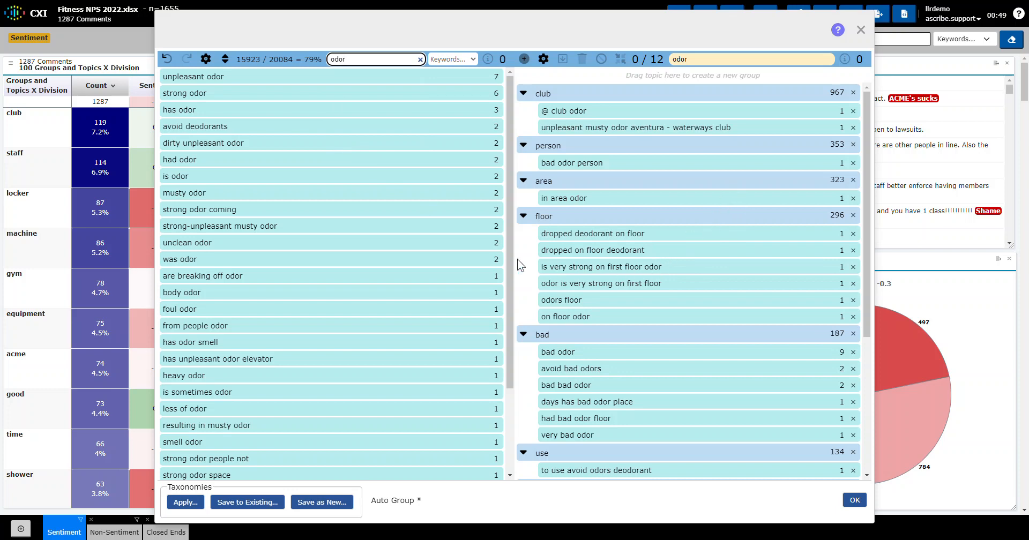
Create a new group named "odor" from all the ungrouped topics that match the search
scroll(627, 255, "down", 4)
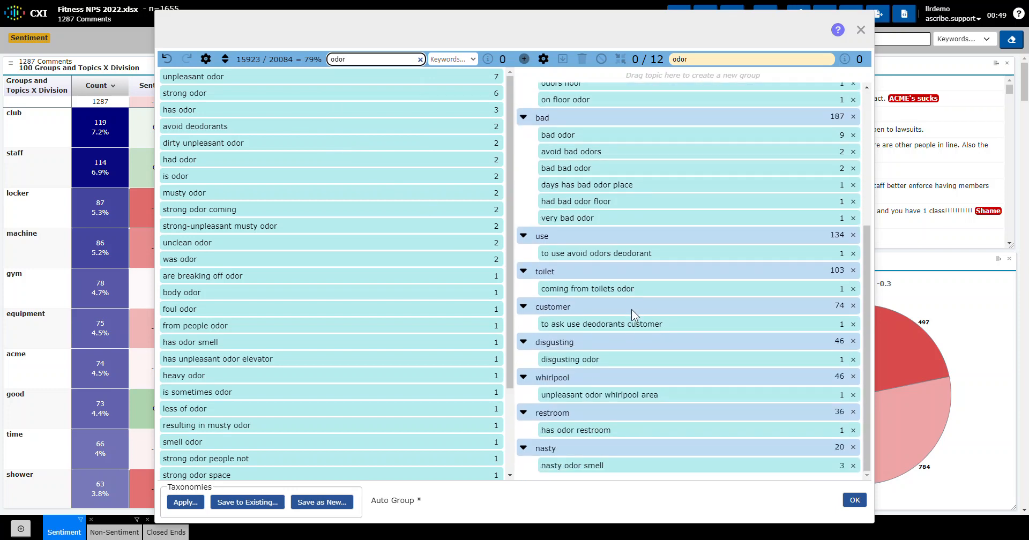
scroll(632, 338, "up", 4)
scroll(330, 275, "down", 3)
scroll(330, 274, "up", 3)
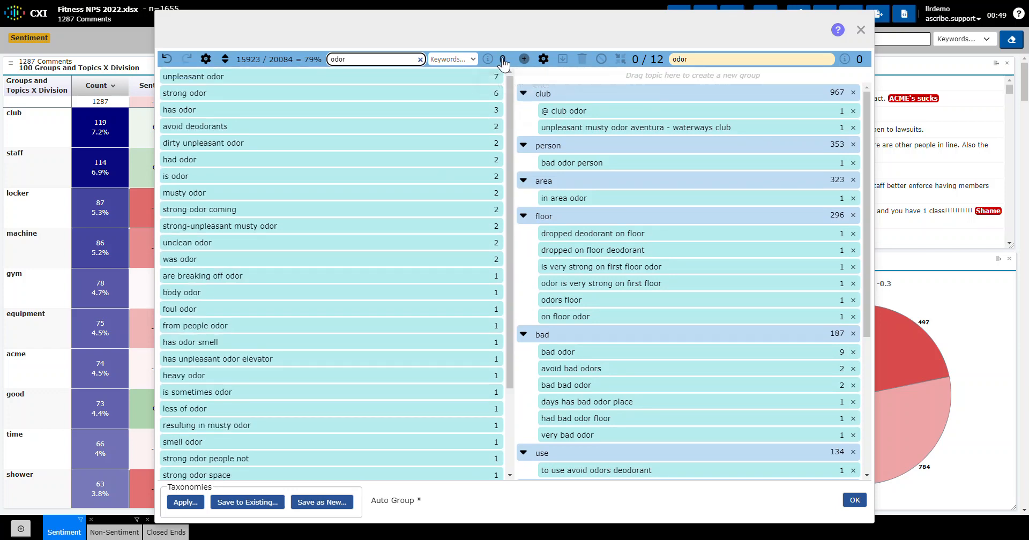
left_click(487, 59)
left_click_drag(388, 76, 590, 74)
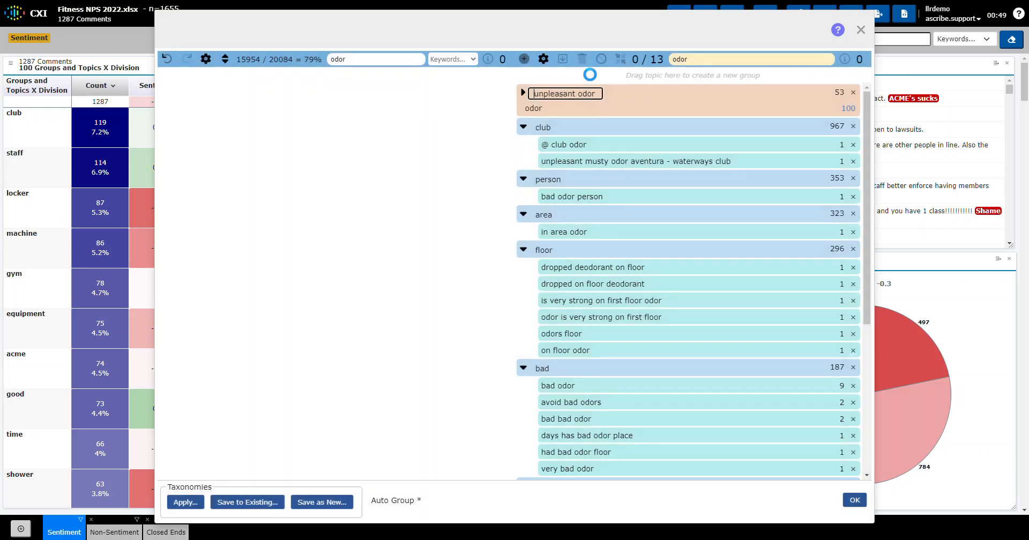
key("BackSpace")
key("BackSpace")
key("BackSpace")
key("BackSpace")
key("BackSpace")
key("BackSpace")
key("BackSpace")
key("BackSpace")
key("BackSpace")
key("BackSpace")
key("BackSpace")
Move all odor topics found in the other groups into the odor group, except the two deodorant topics under floor
left_click(862, 60)
left_click(861, 60)
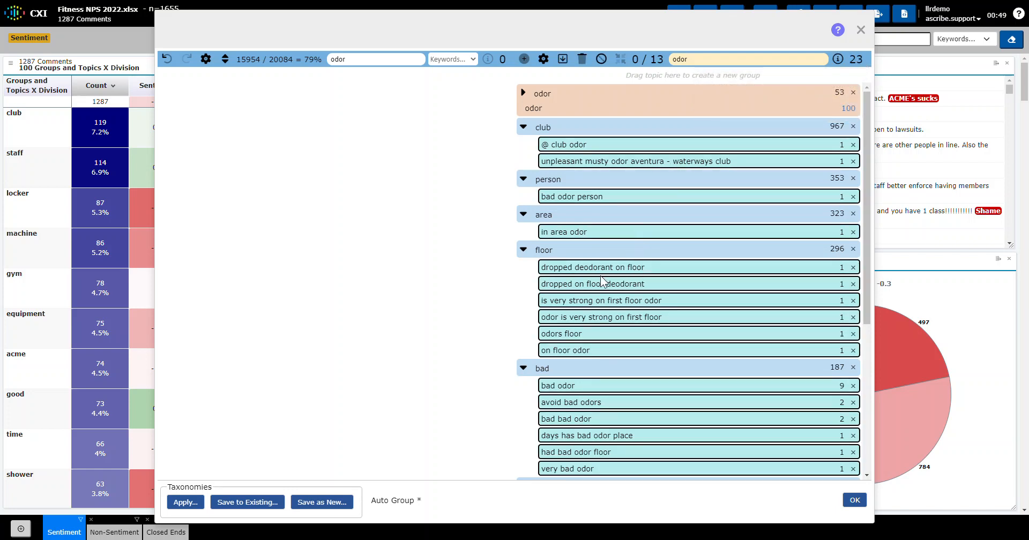
left_click(804, 268)
left_click(745, 286)
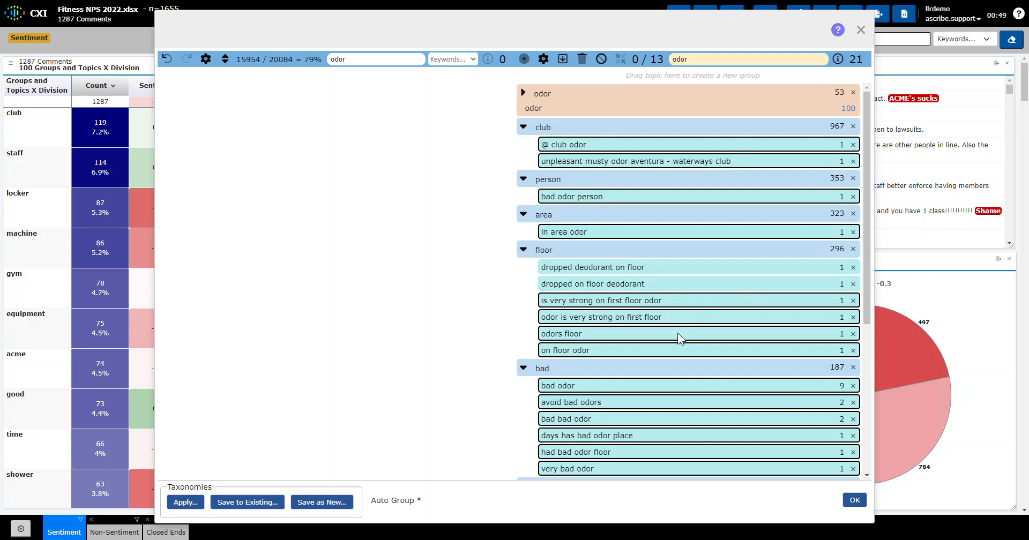
left_click_drag(623, 145, 641, 100)
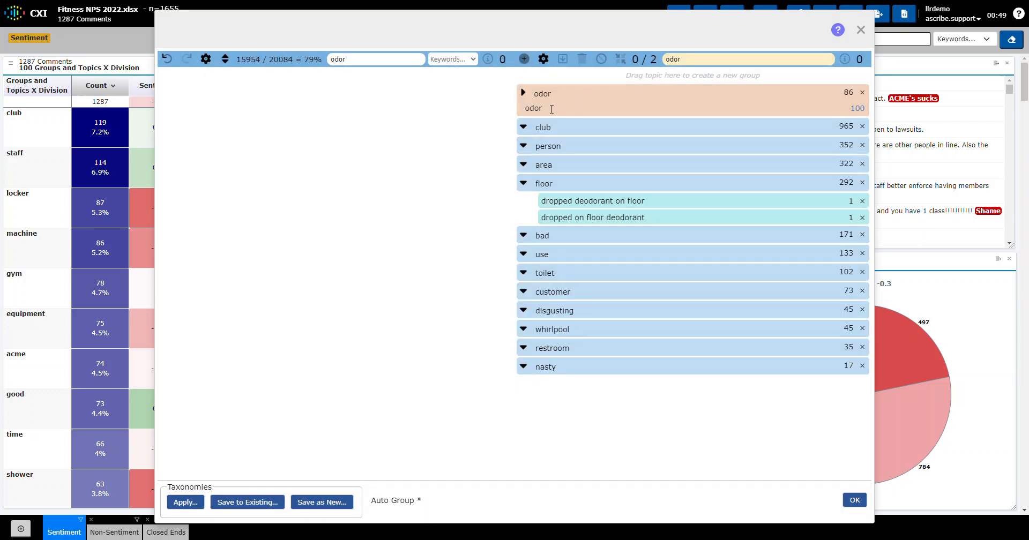
Check the odor group's rule, clear the search in both panes and look through the full group list
left_click(544, 108)
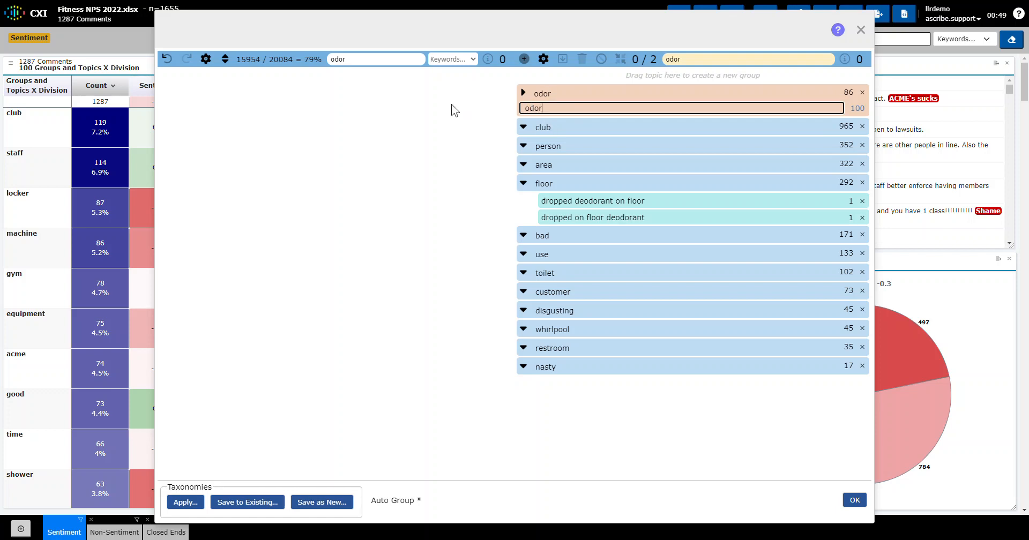
left_click(420, 57)
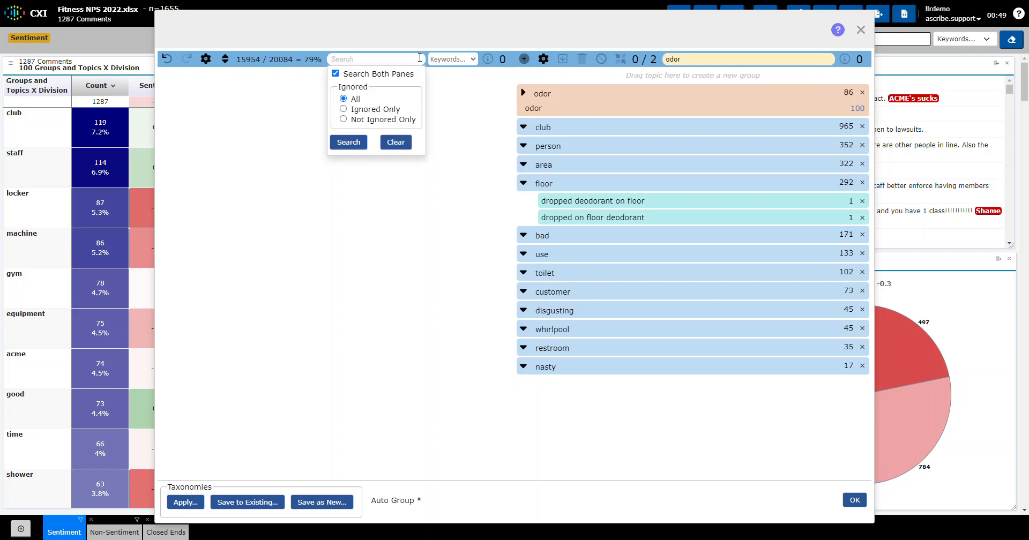
left_click(397, 143)
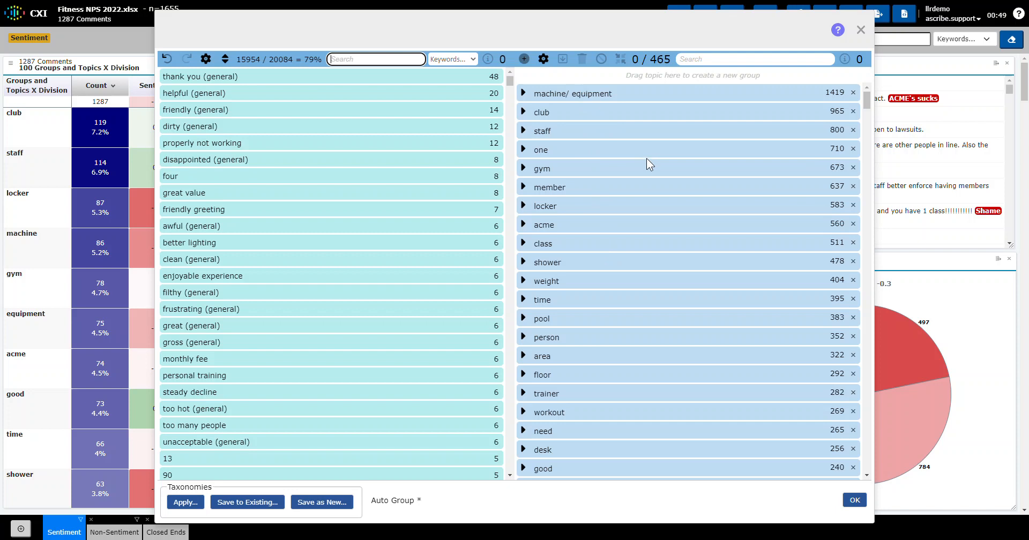
scroll(619, 309, "down", 6)
scroll(618, 311, "up", 6)
Save the current grouping as a new taxonomy with the ID "Demo tax 2022"
left_click(259, 503)
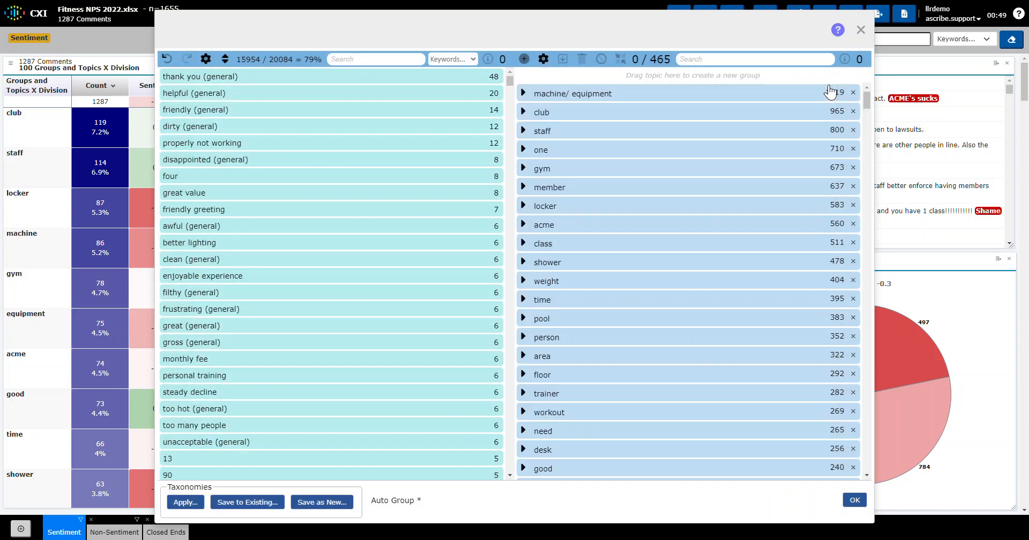
left_click(826, 87)
left_click(332, 504)
type("De")
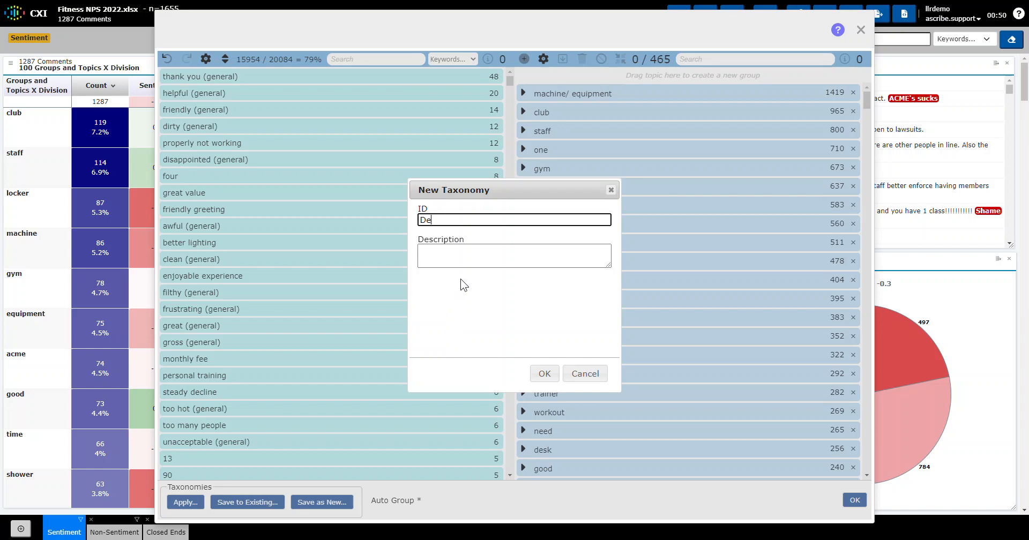
type("mo tax 2022")
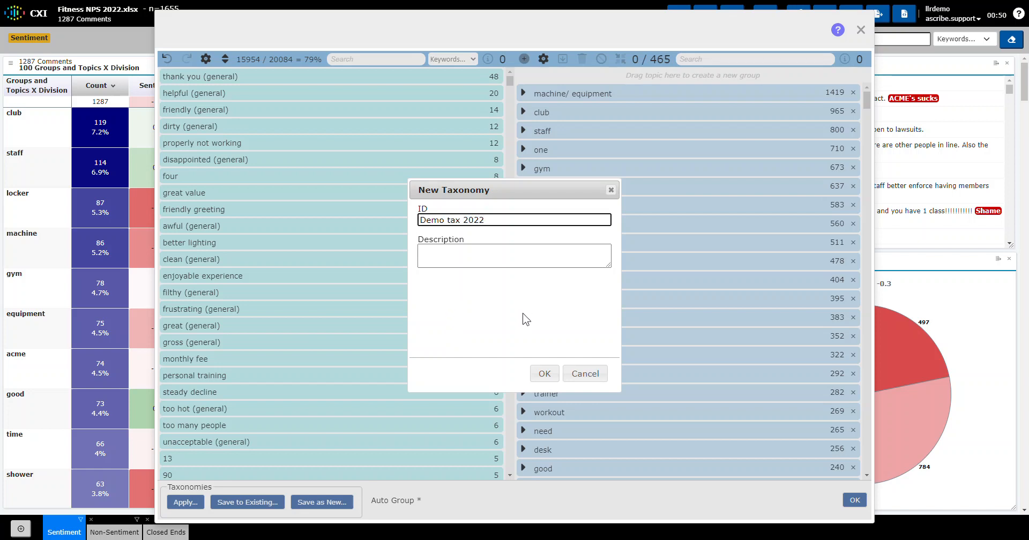
left_click(544, 373)
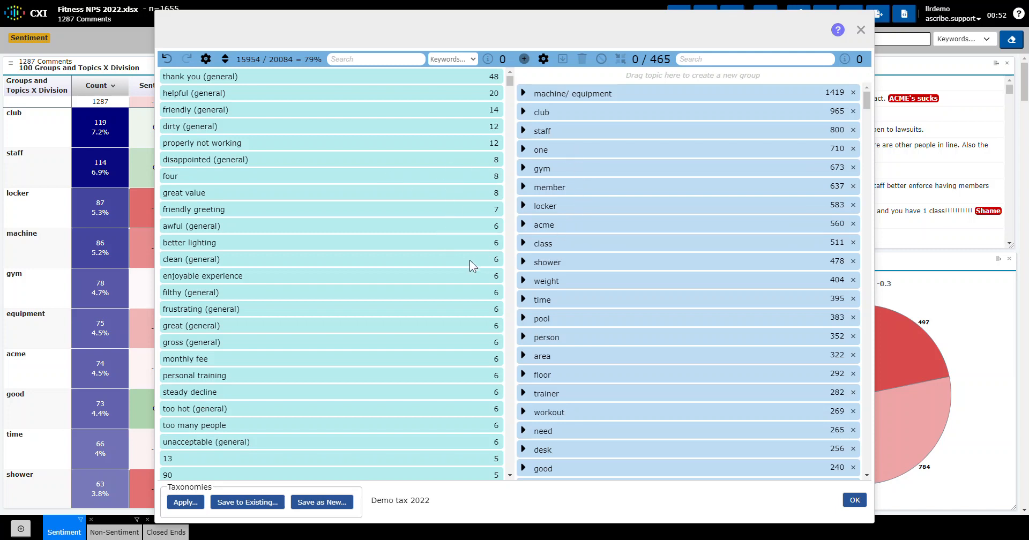
Review the saved Fitness 2022 V2 taxonomy, apply it without preserving the current groups, and return to the dashboard
left_click(186, 503)
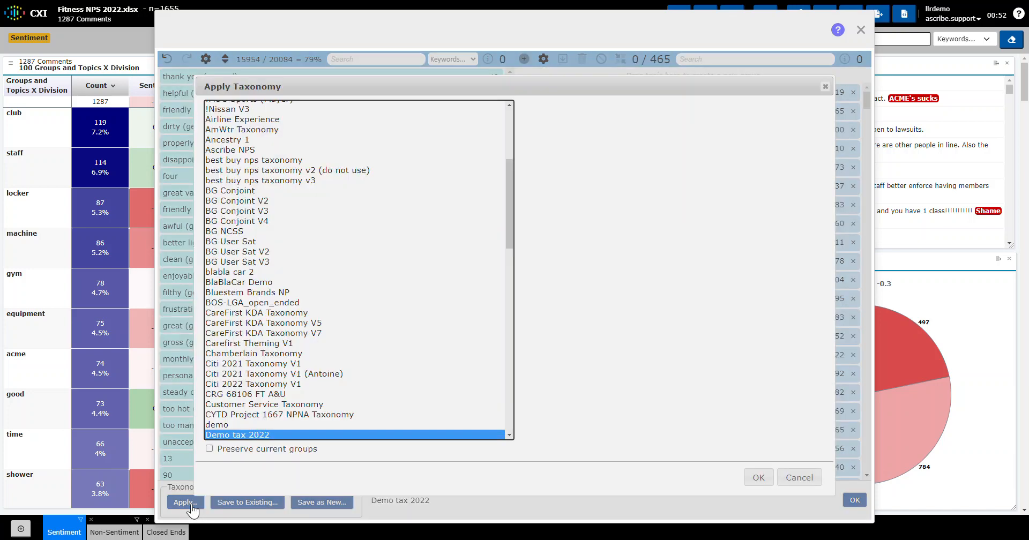
scroll(390, 288, "down", 5)
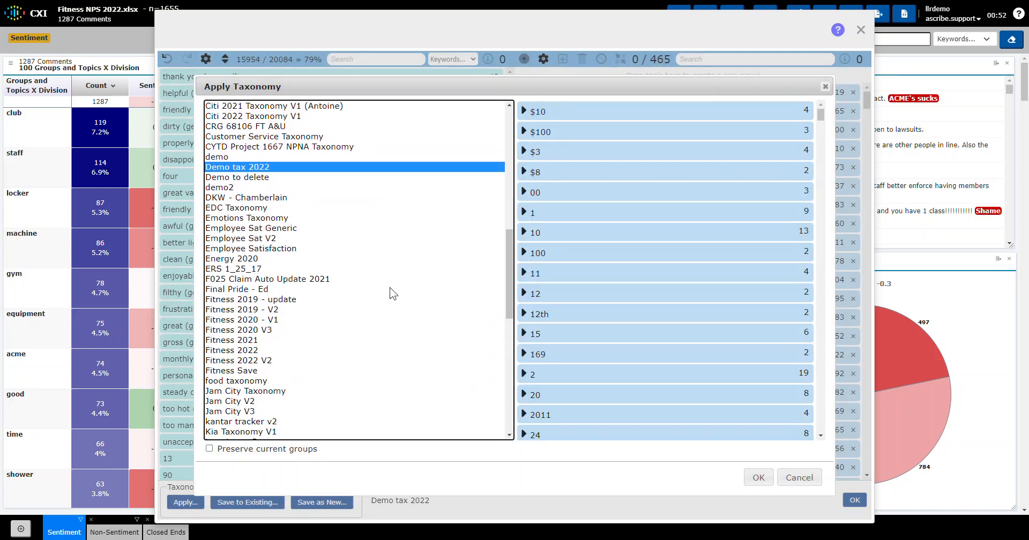
scroll(390, 287, "down", 1)
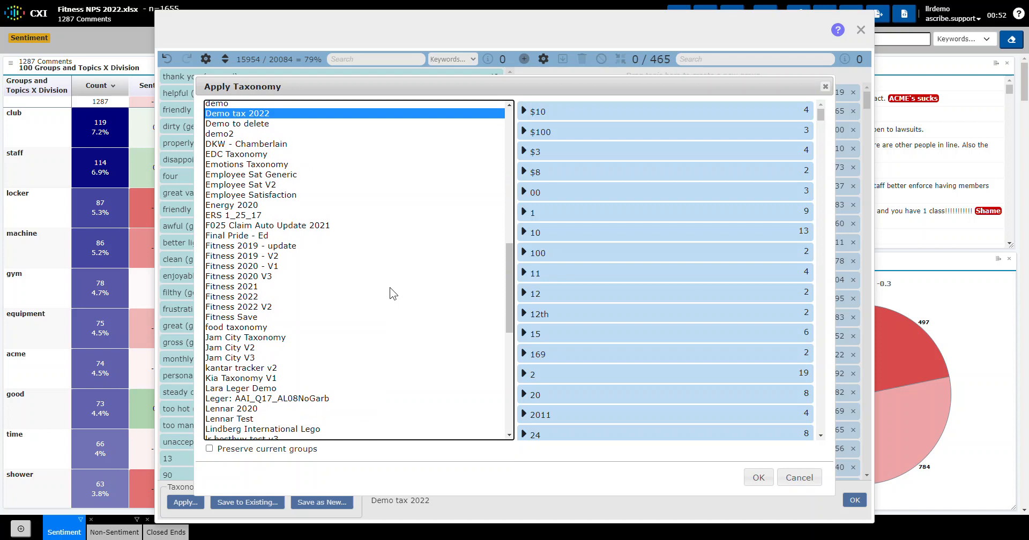
left_click(277, 308)
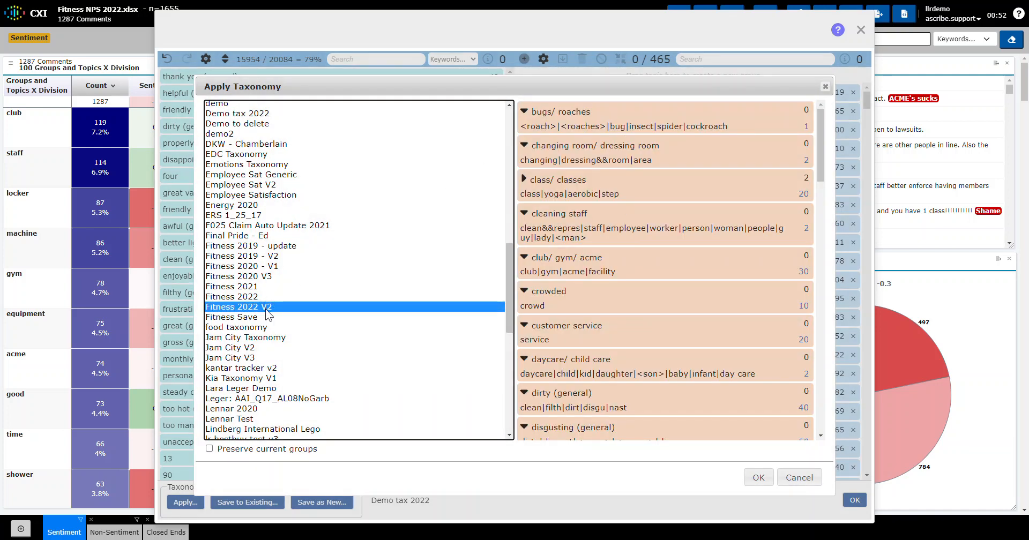
scroll(613, 171, "down", 4)
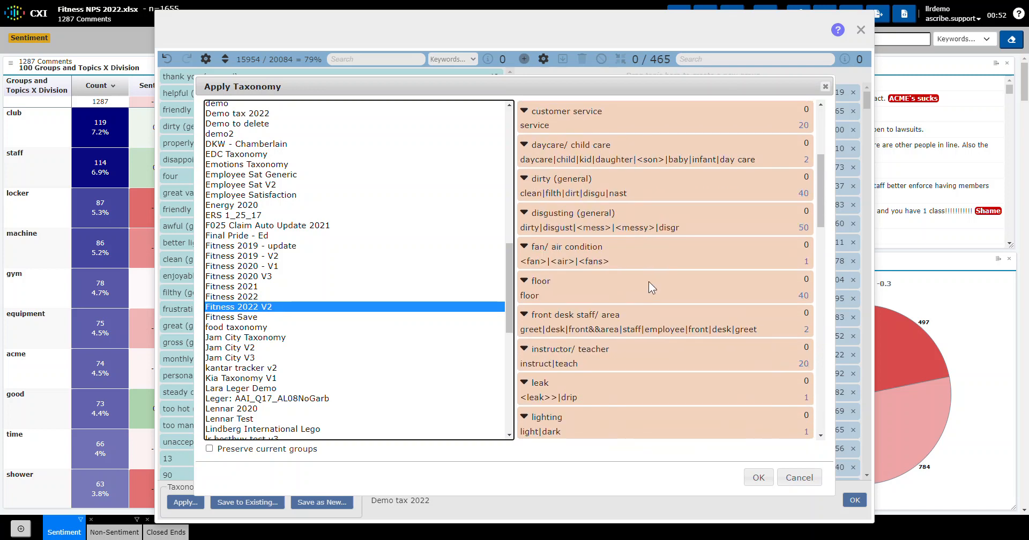
scroll(657, 328, "down", 14)
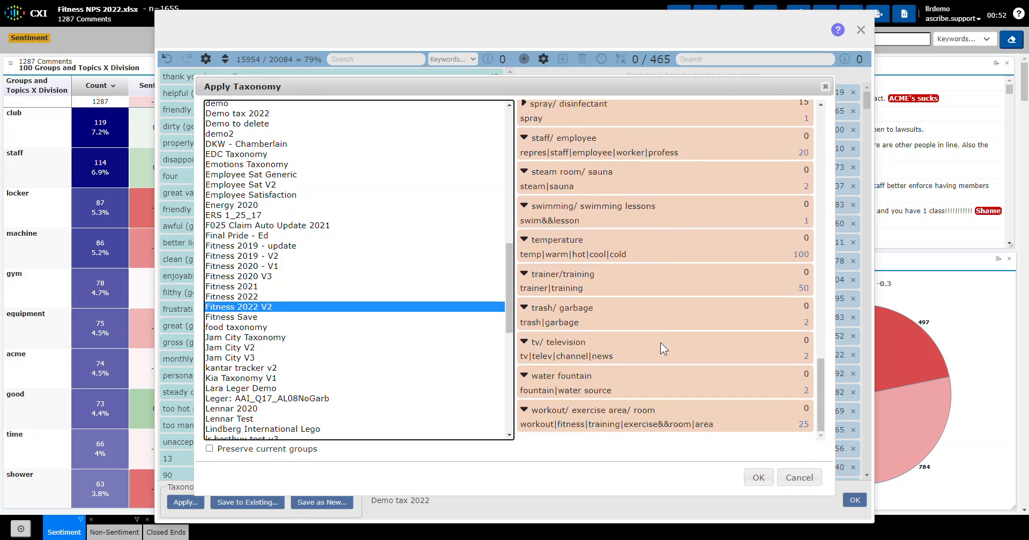
scroll(664, 340, "up", 15)
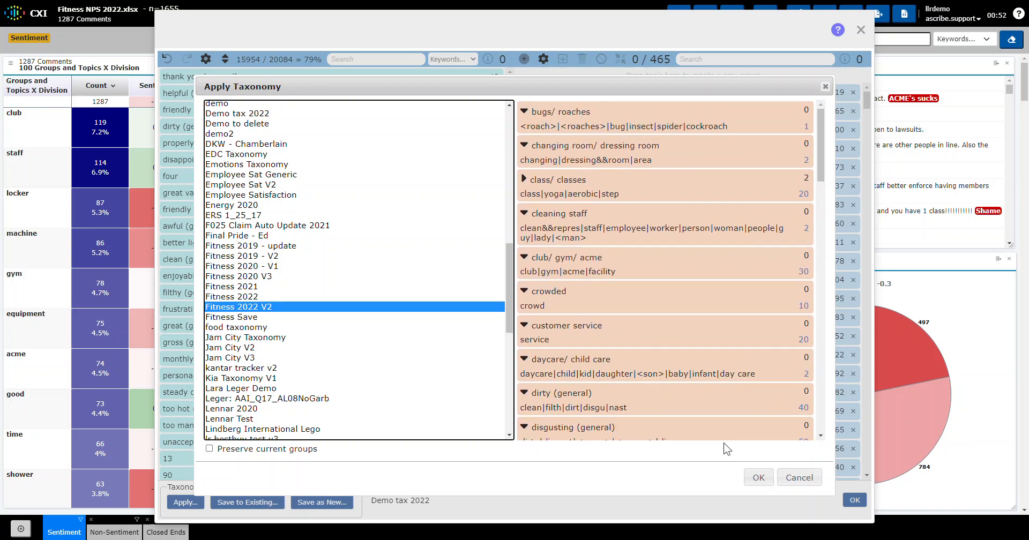
left_click(759, 480)
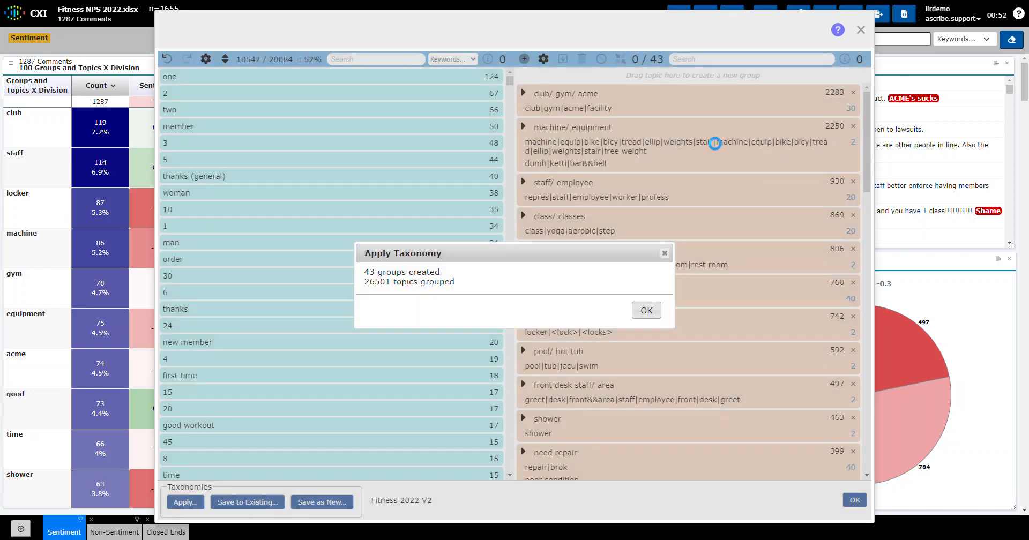
left_click(646, 312)
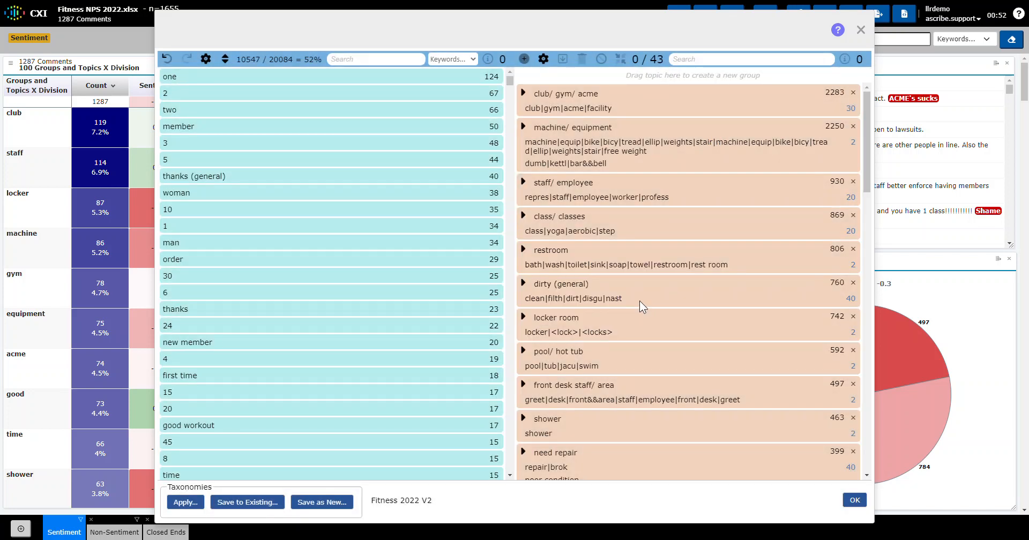
left_click(854, 500)
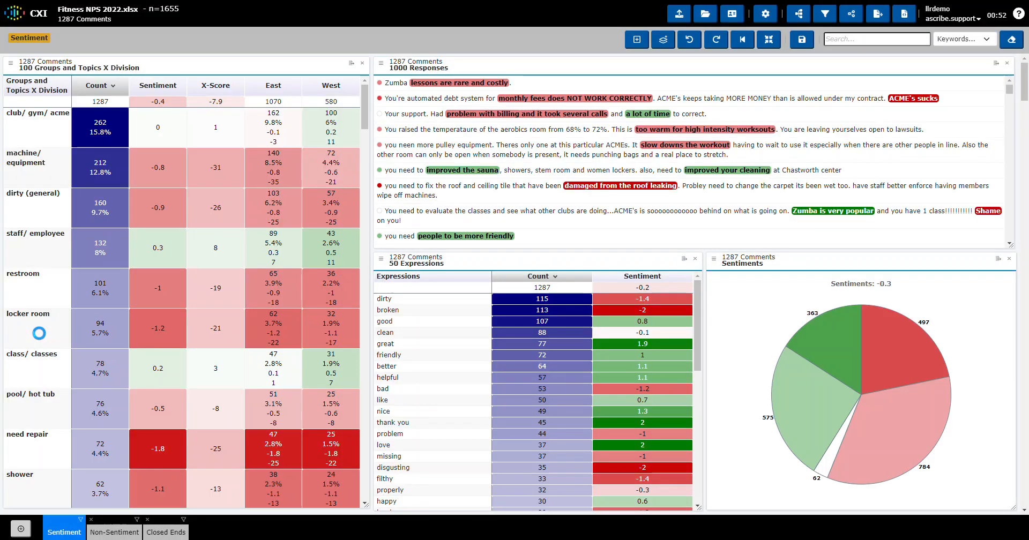
Inspect the comments for machine/ equipment and staff/ employee by filtering on each, clear the filters and look through the remaining groups
left_click(51, 176)
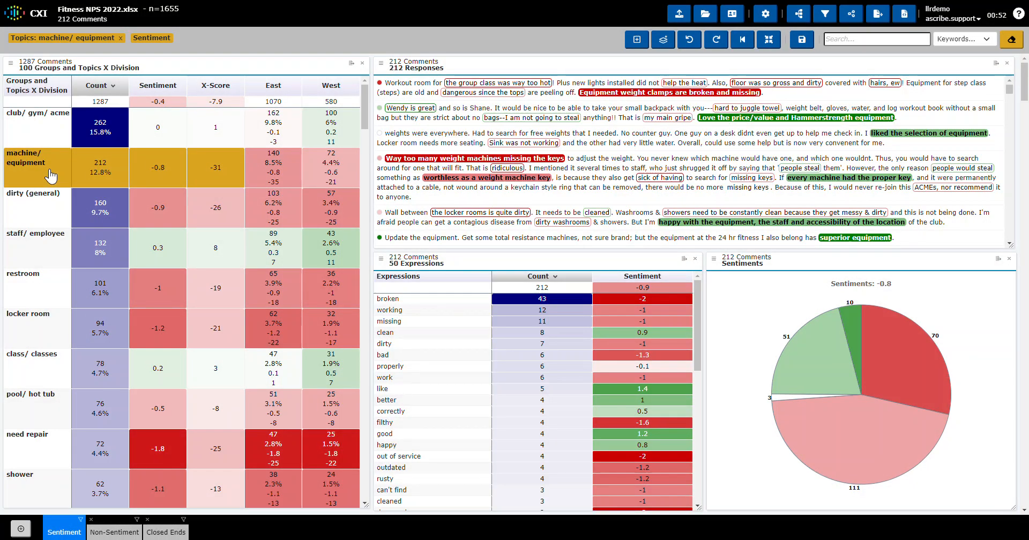
left_click(51, 176)
left_click(46, 254)
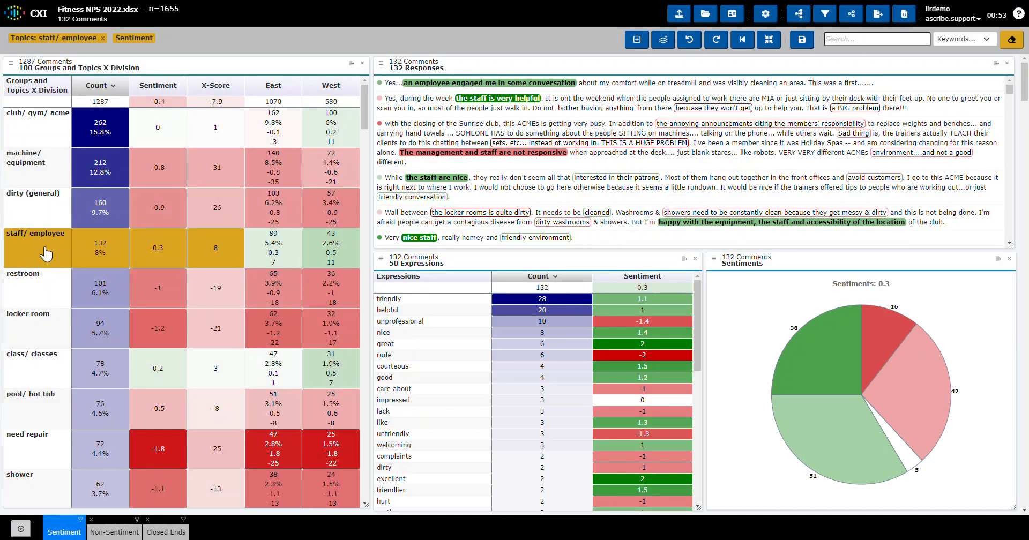
left_click(46, 254)
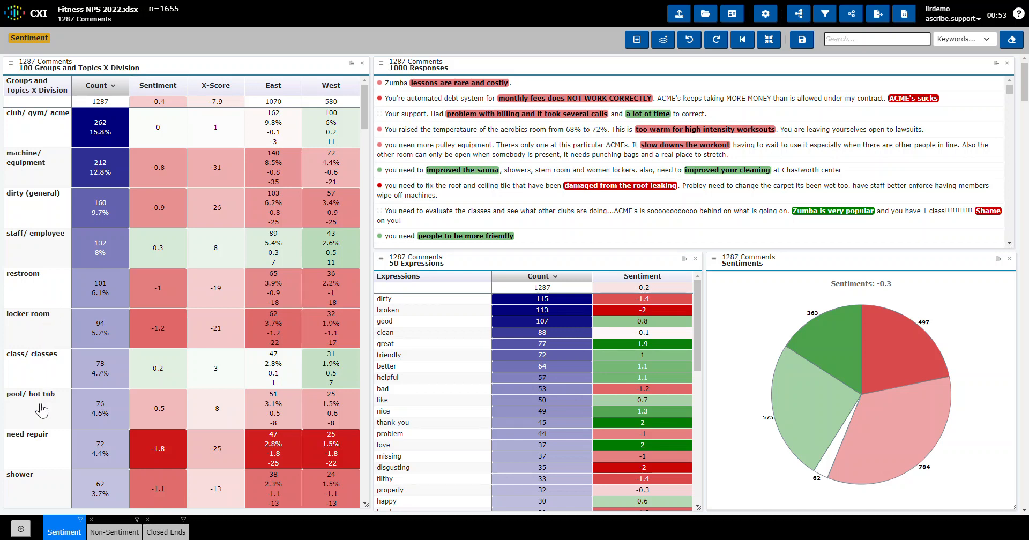
scroll(42, 411, "down", 15)
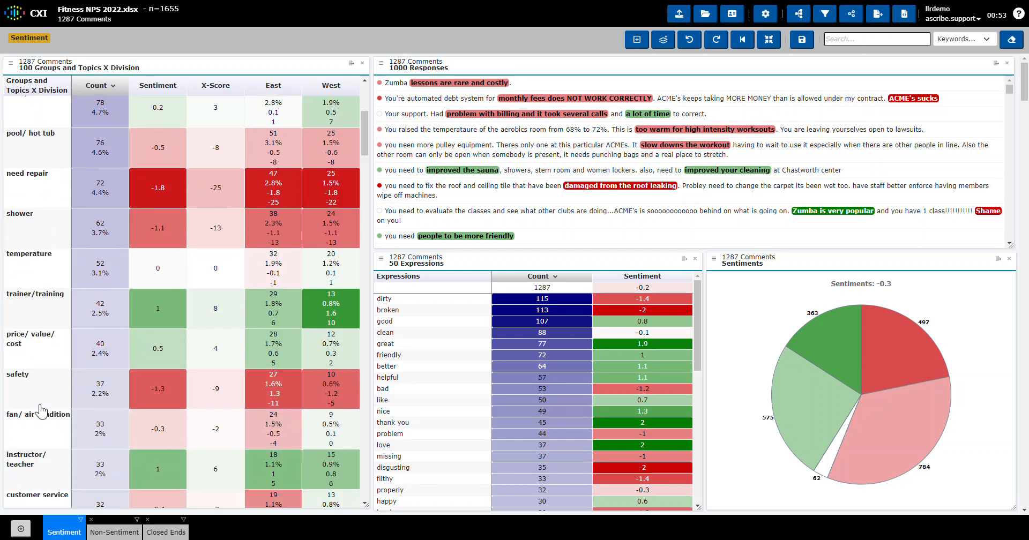
scroll(42, 412, "up", 15)
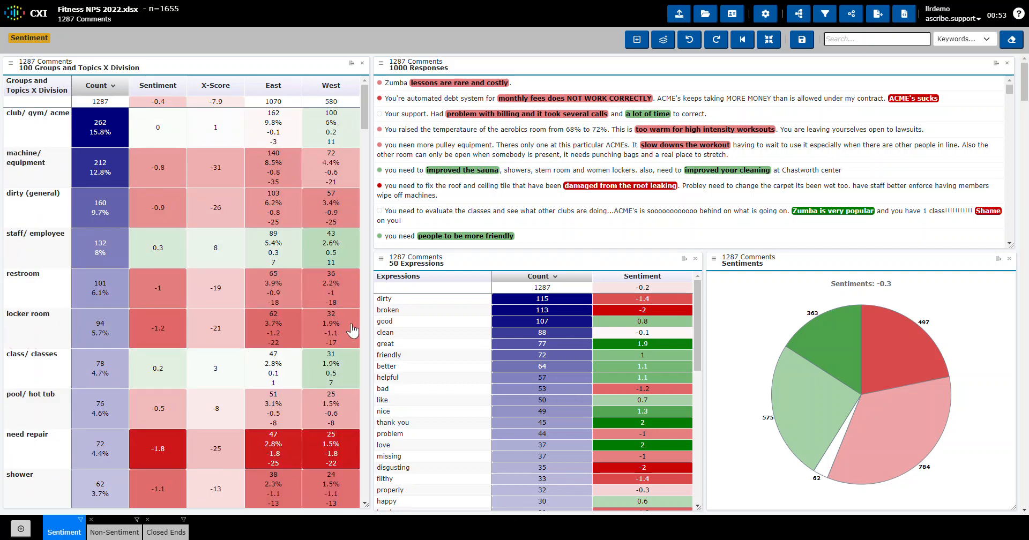
Add a new canvas with an X-Score visual enlarged to about two thirds of the canvas width and its full visible height
left_click(21, 530)
left_click(636, 44)
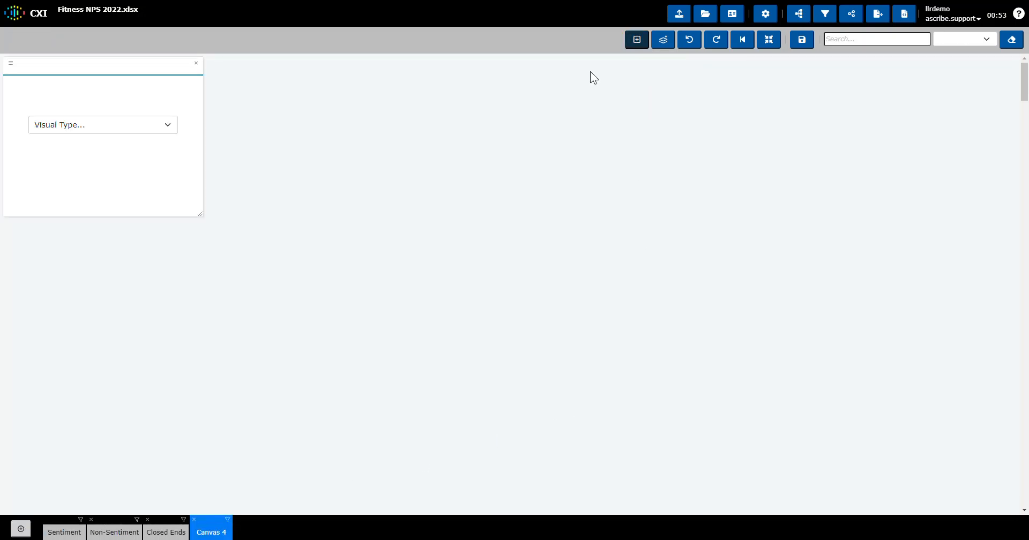
left_click_drag(201, 218, 461, 503)
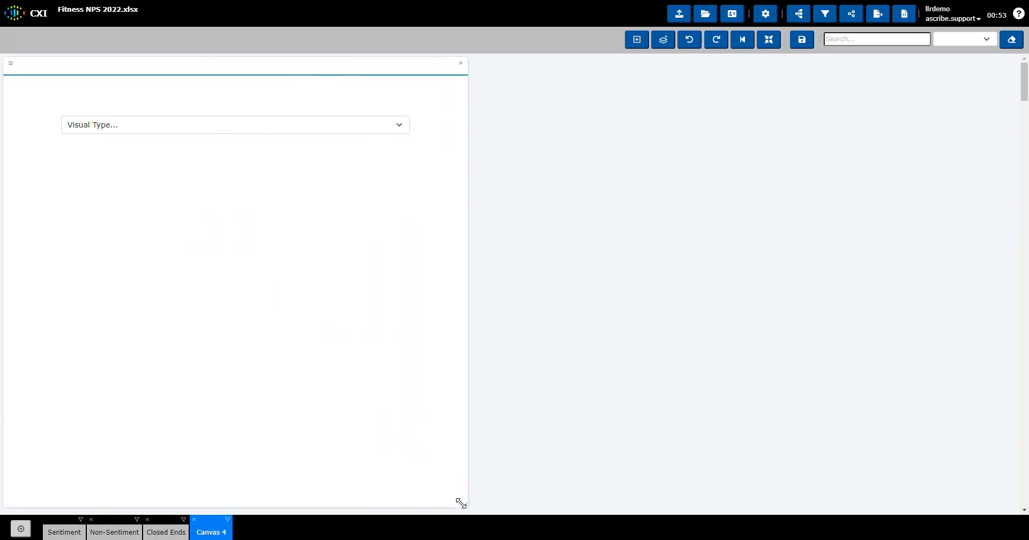
left_click(404, 132)
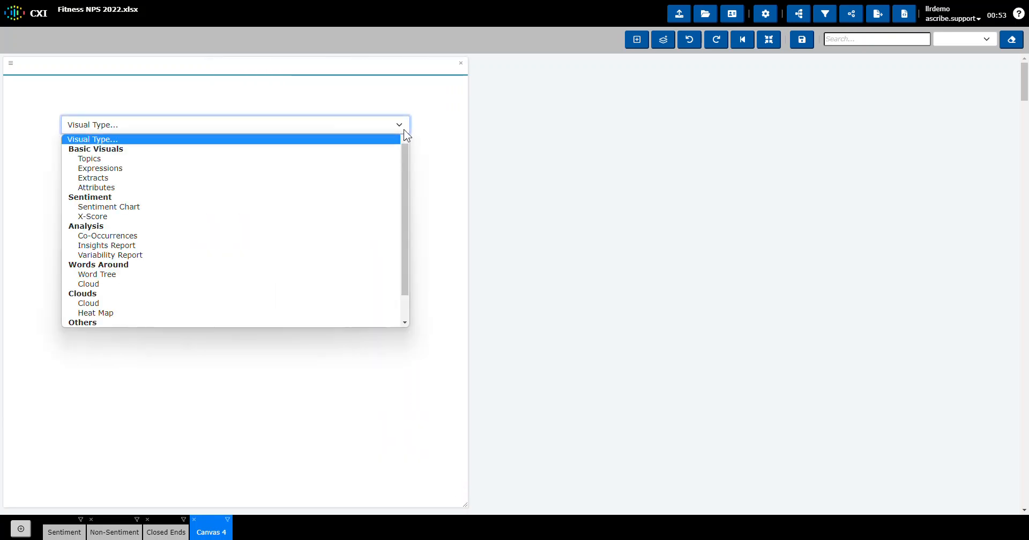
left_click_drag(407, 151, 410, 217)
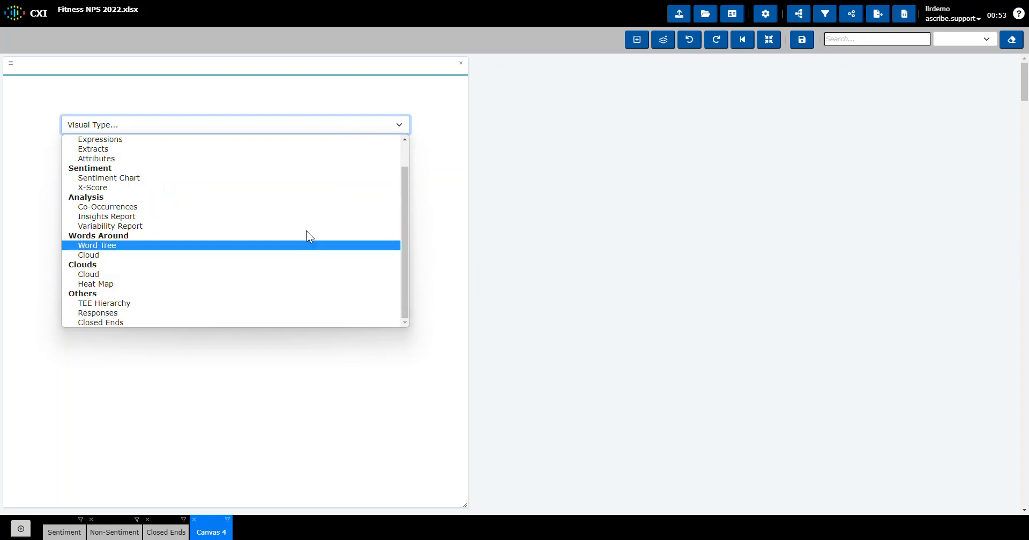
left_click(296, 188)
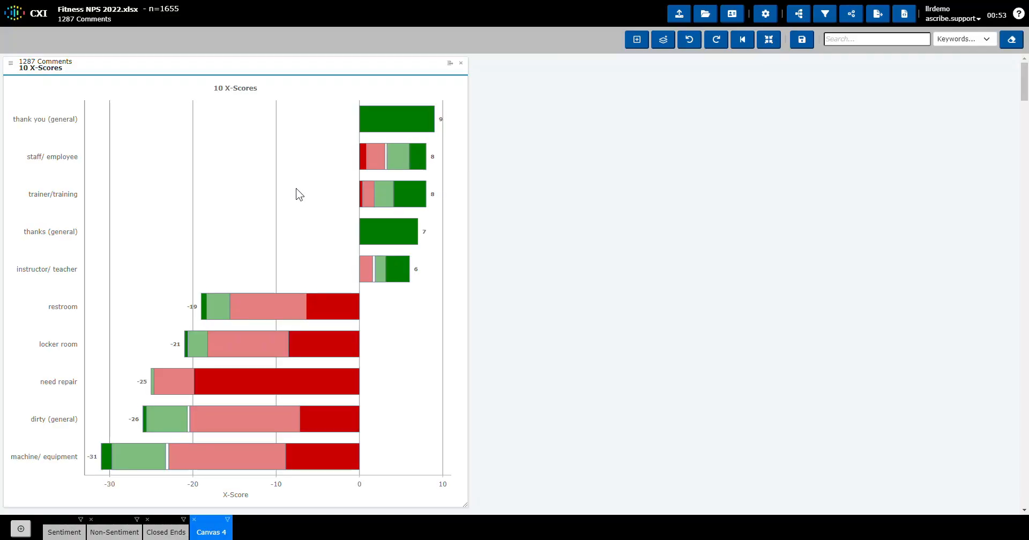
left_click_drag(465, 504, 673, 507)
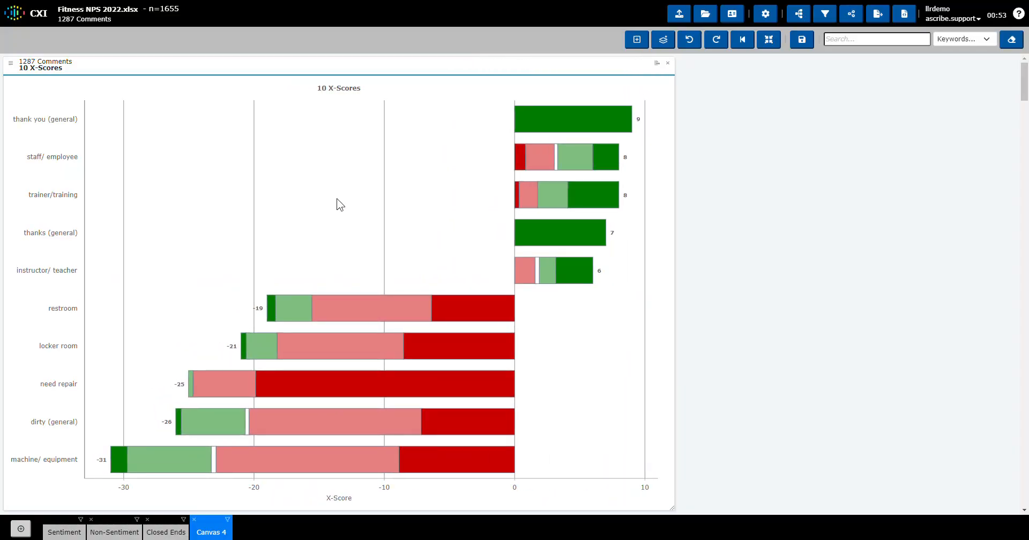
Set the X-Score visual's Topics View to Groups
left_click(10, 64)
left_click(339, 117)
left_click(323, 127)
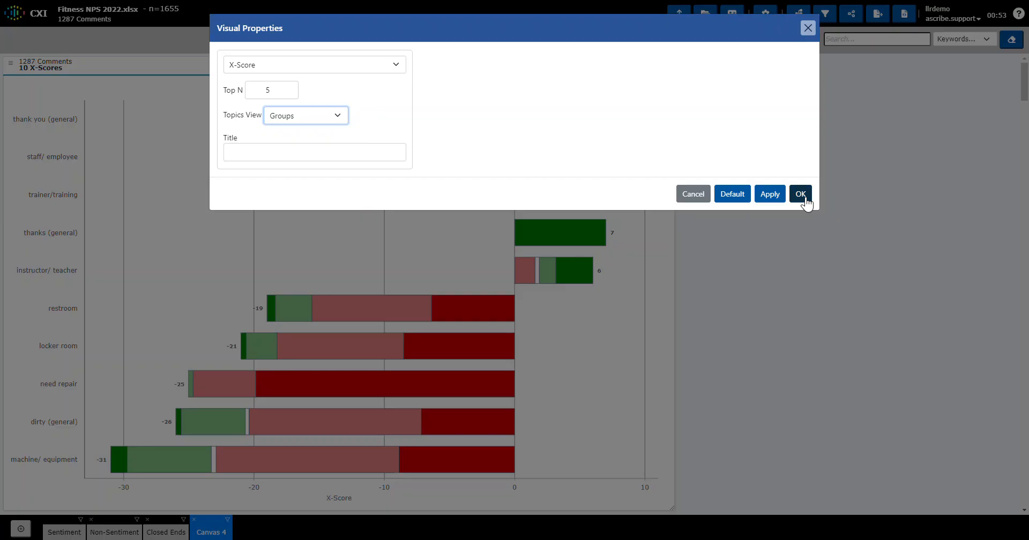
left_click(800, 194)
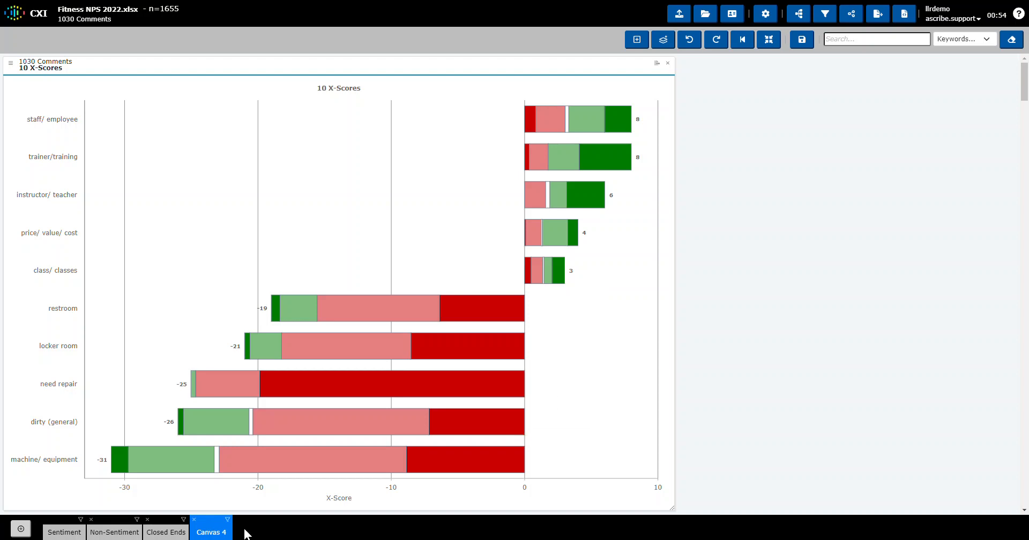
Rename the new canvas as "XScore Report"
double_click(221, 533)
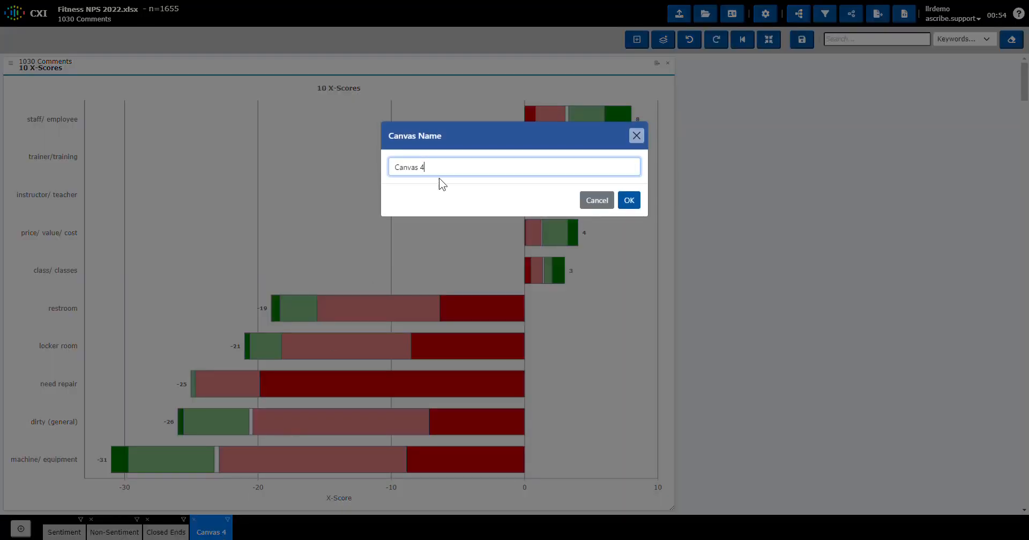
type("XScore Report")
left_click(631, 201)
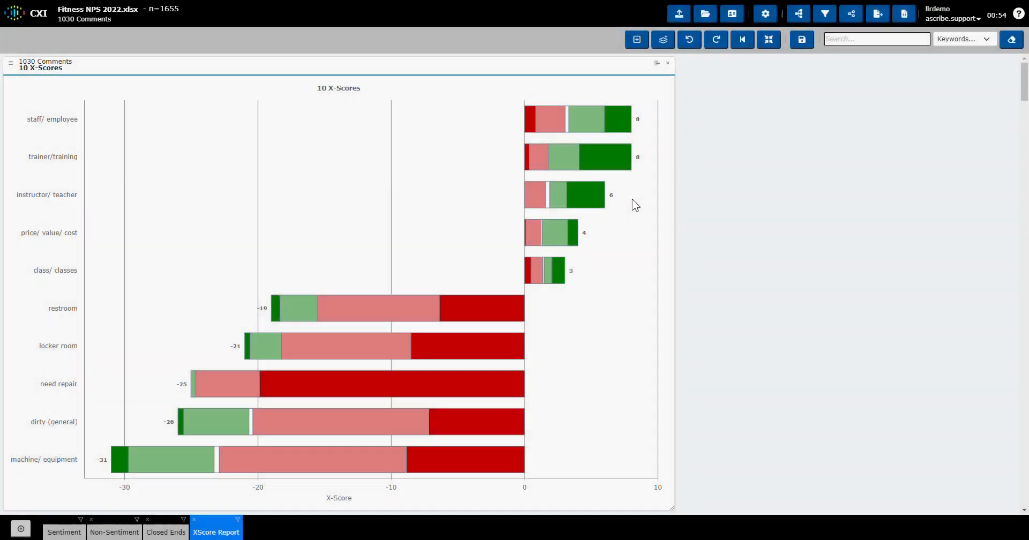
Add a Closed Ends visual of NPS Group beside the X-Score visual, filling the remaining canvas width and about half its height
left_click(636, 39)
left_click_drag(875, 209, 1011, 284)
left_click(969, 127)
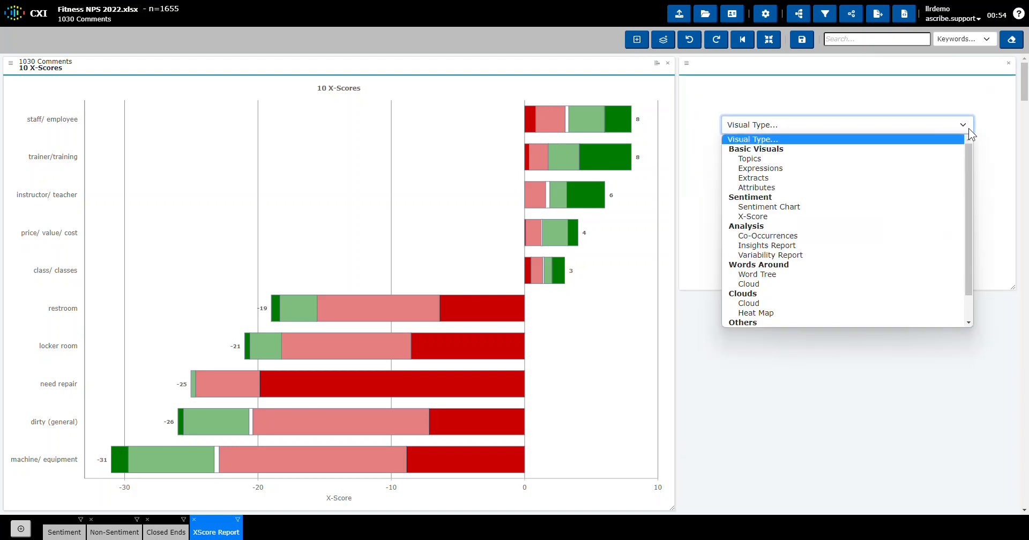
left_click_drag(971, 162, 970, 201)
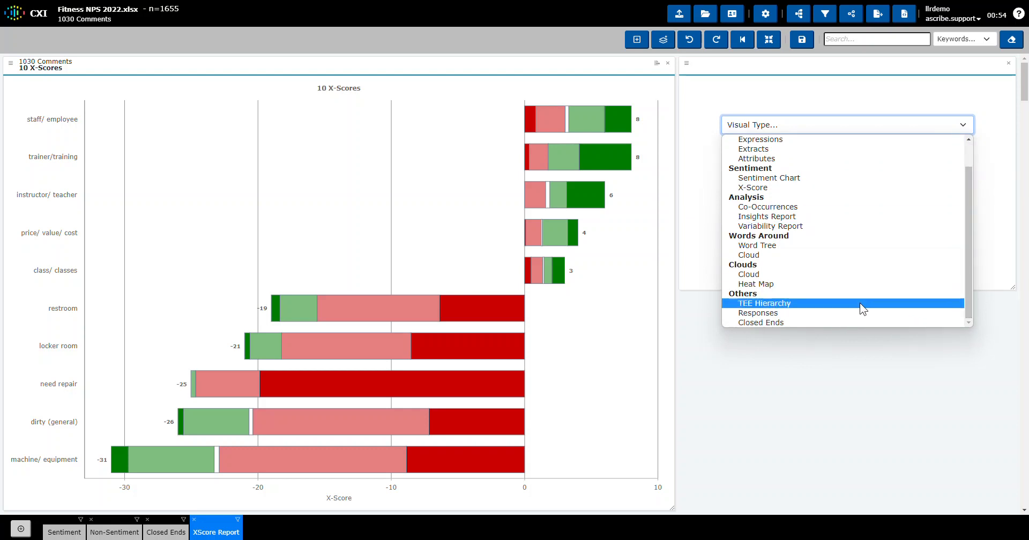
left_click(843, 321)
left_click(963, 156)
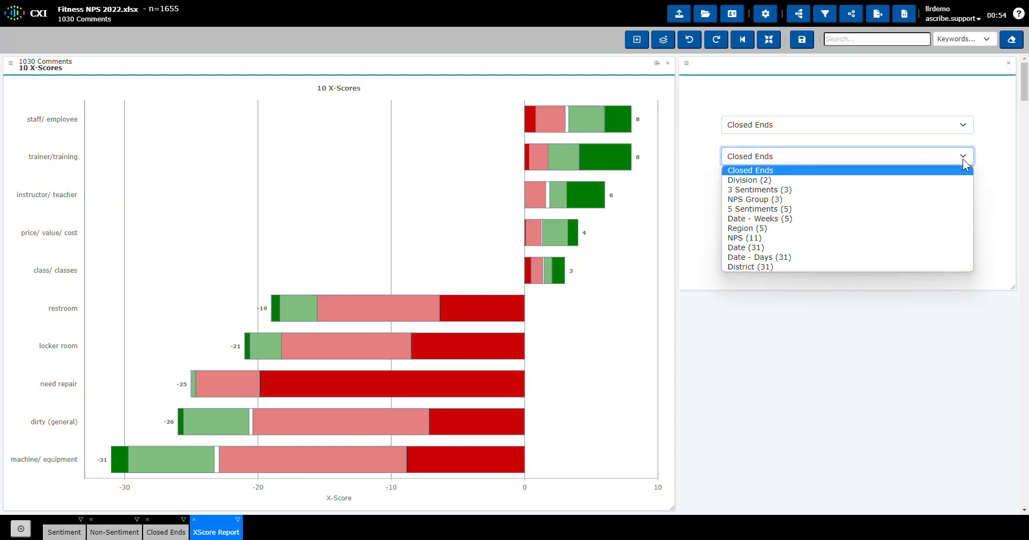
left_click(945, 198)
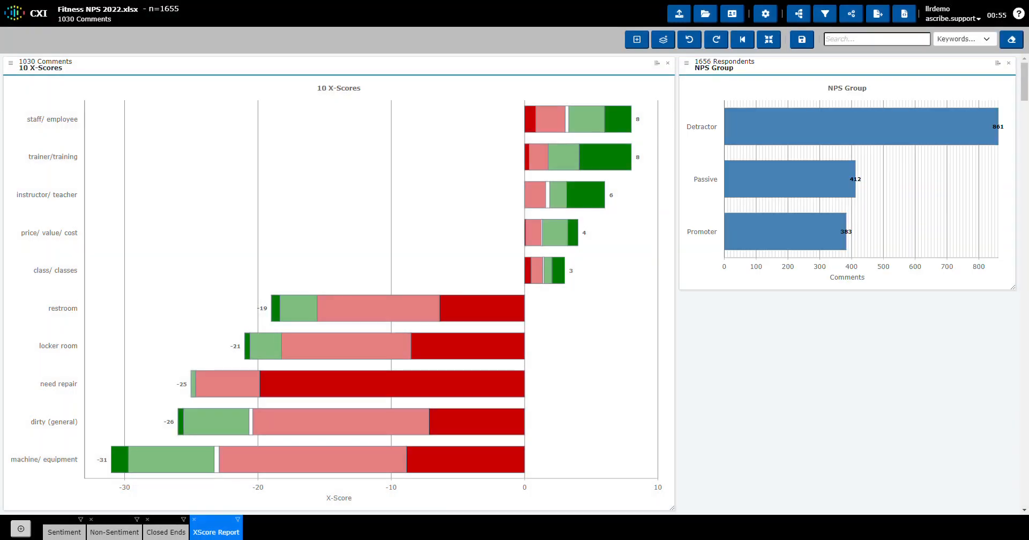
Filter the X-Scores by the Promoter NPS group to inspect its topics, and clear the filter again
left_click(796, 240)
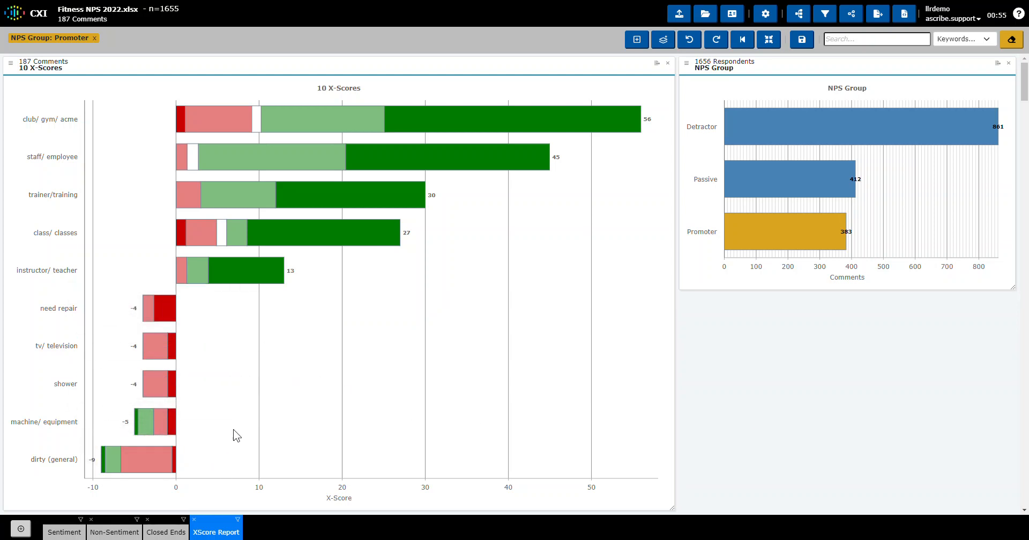
left_click(831, 249)
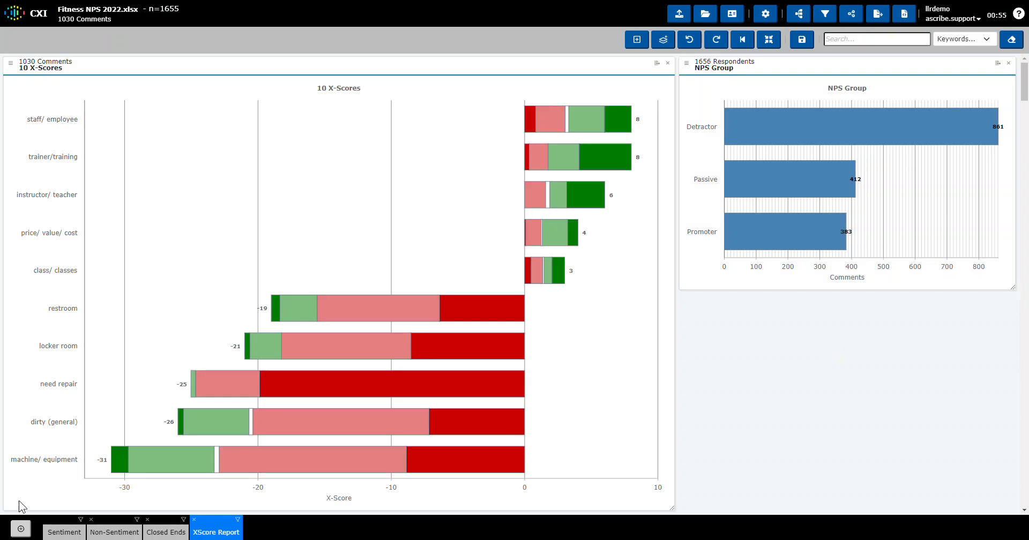
Filter the Sentiment canvas data by NPS Group Detractor and Date - Weeks 2011 - 31
left_click(64, 533)
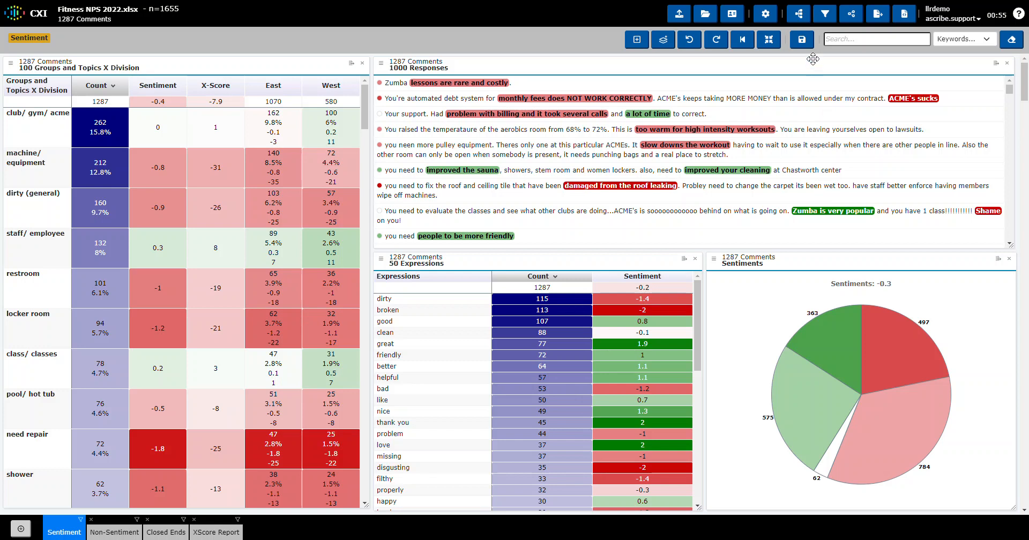
left_click(824, 20)
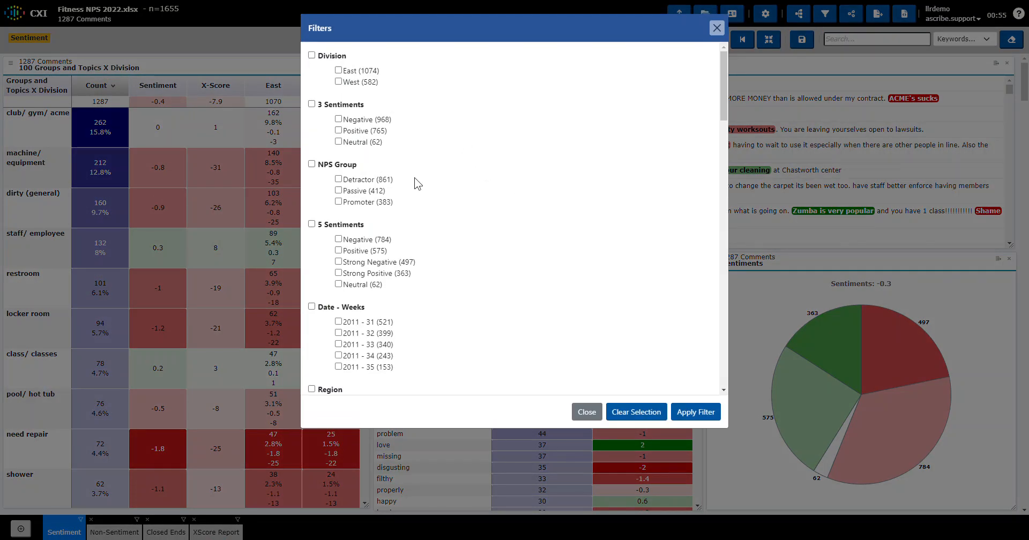
scroll(416, 256, "down", 5)
scroll(417, 307, "up", 6)
left_click(338, 180)
left_click(696, 412)
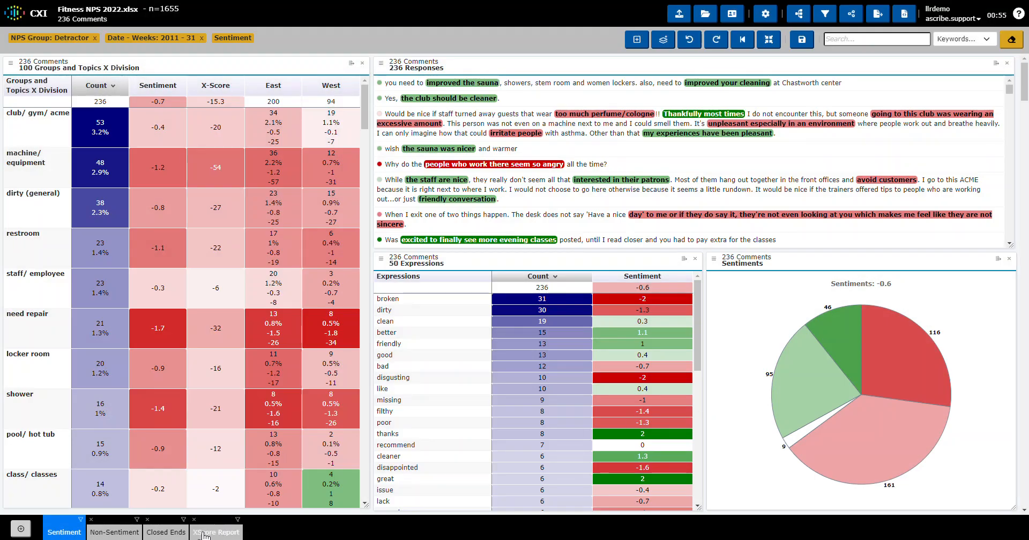
Remove the NPS Group and Date - Weeks filters using their charts on the Closed Ends canvas
left_click(176, 534)
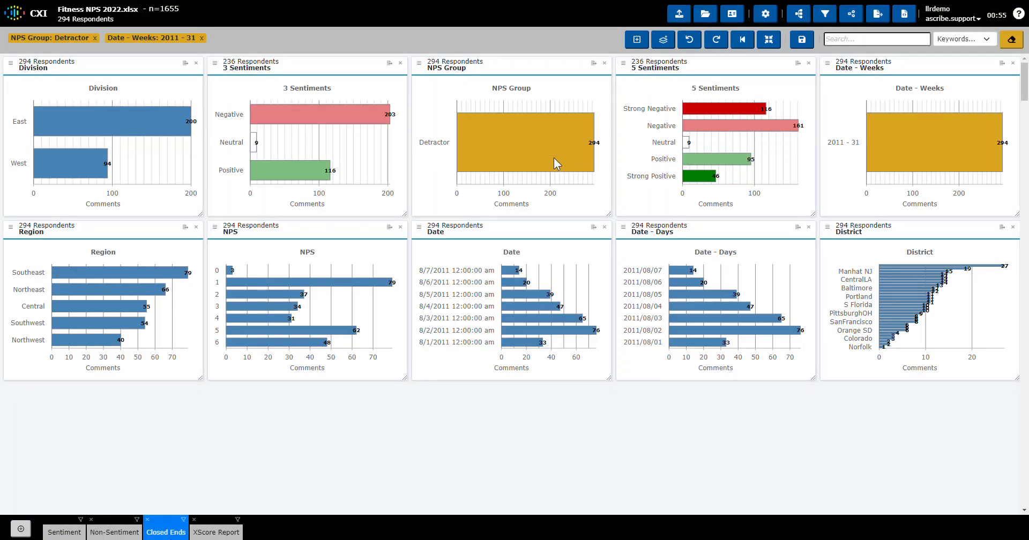
left_click(555, 157)
left_click(933, 161)
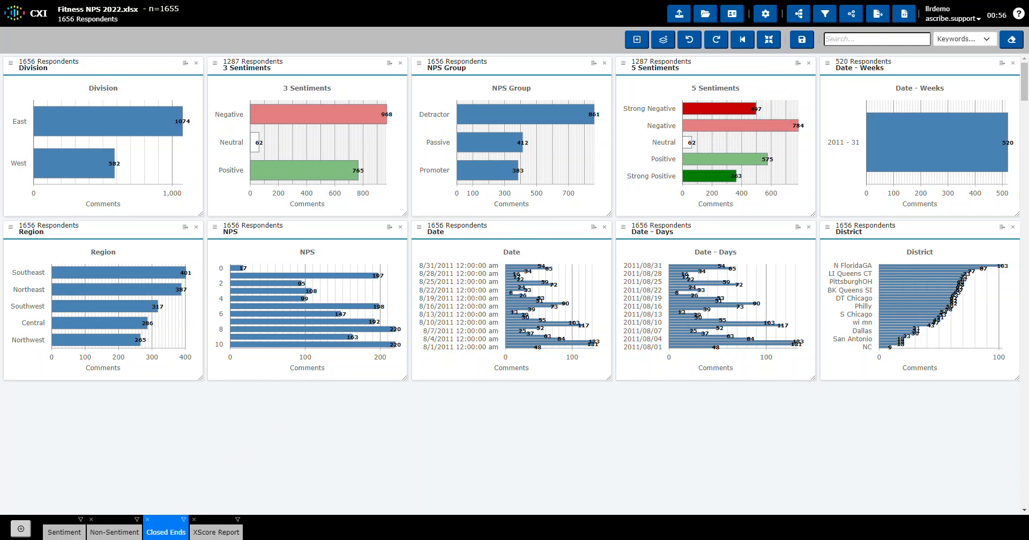
Create one filtered copy of the Sentiment canvas for each Division code, East and West
left_click(64, 533)
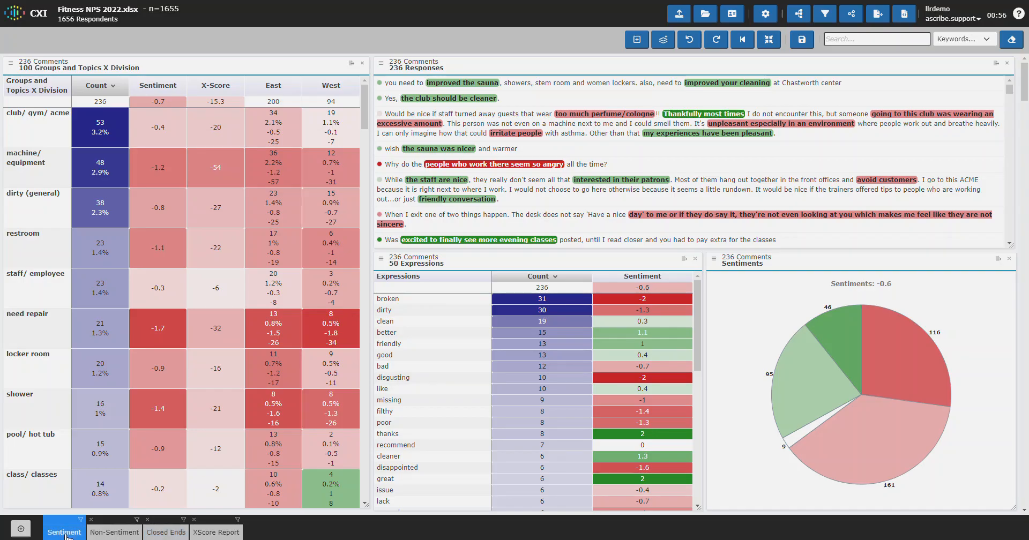
left_click(81, 520)
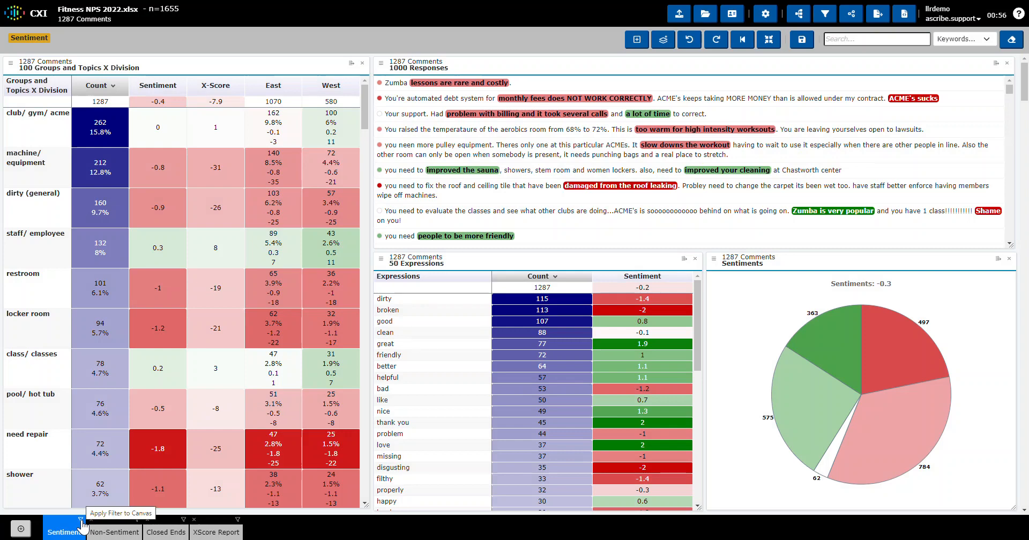
left_click(81, 520)
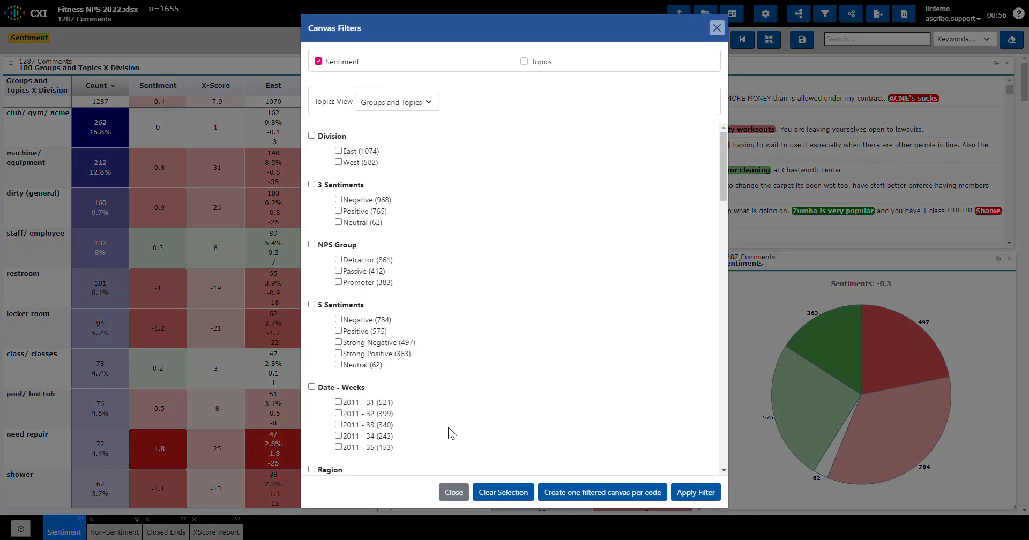
scroll(485, 388, "down", 2)
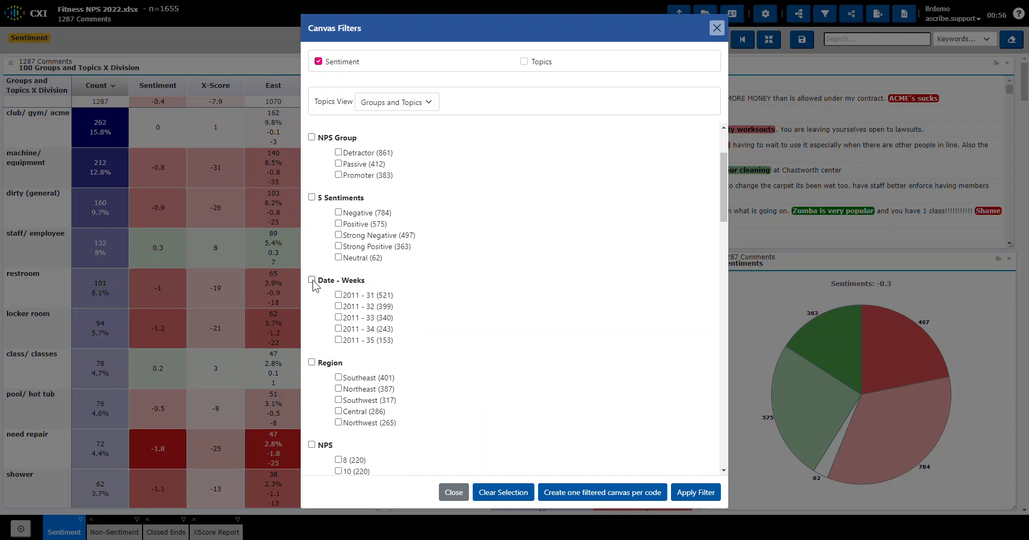
scroll(440, 363, "down", 5)
scroll(439, 363, "up", 7)
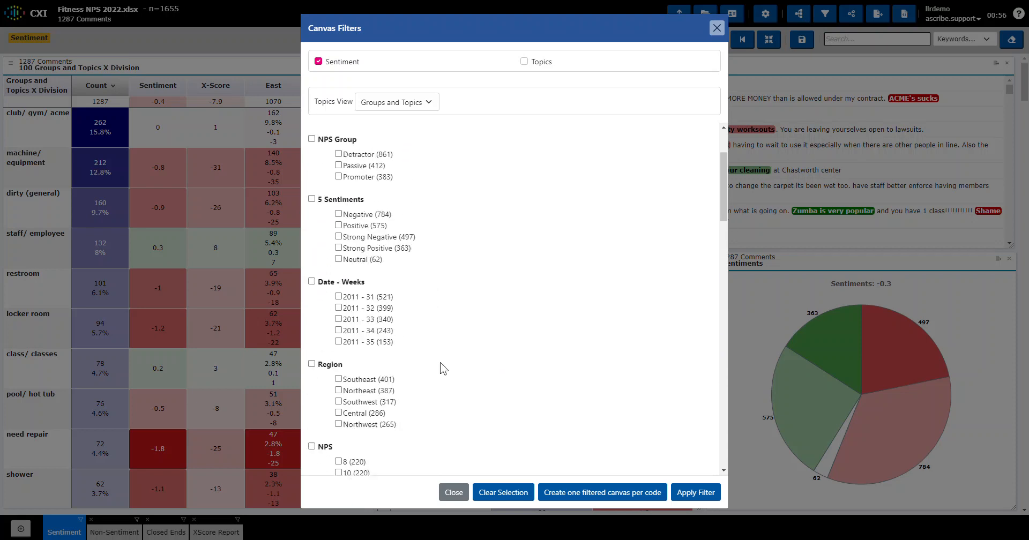
left_click(312, 135)
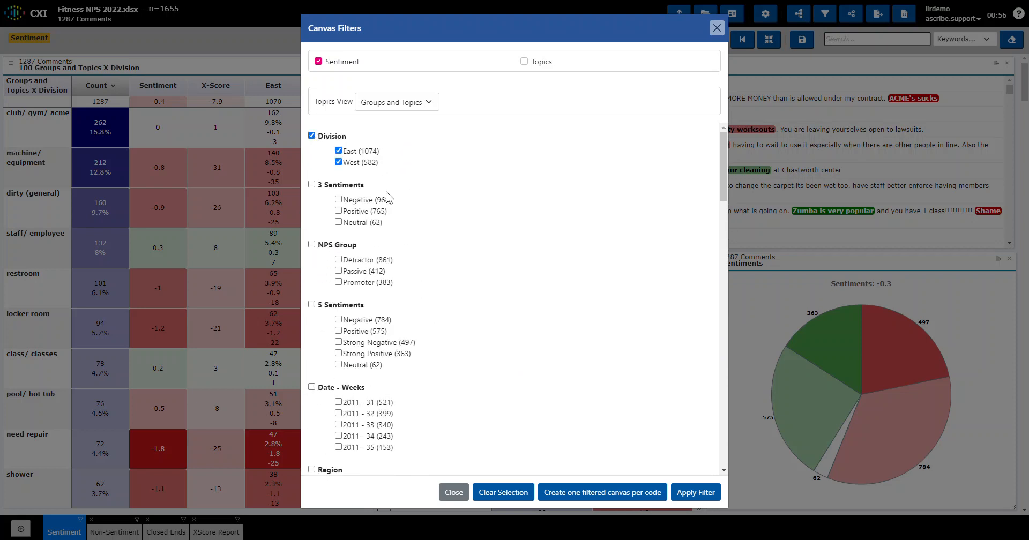
left_click(596, 493)
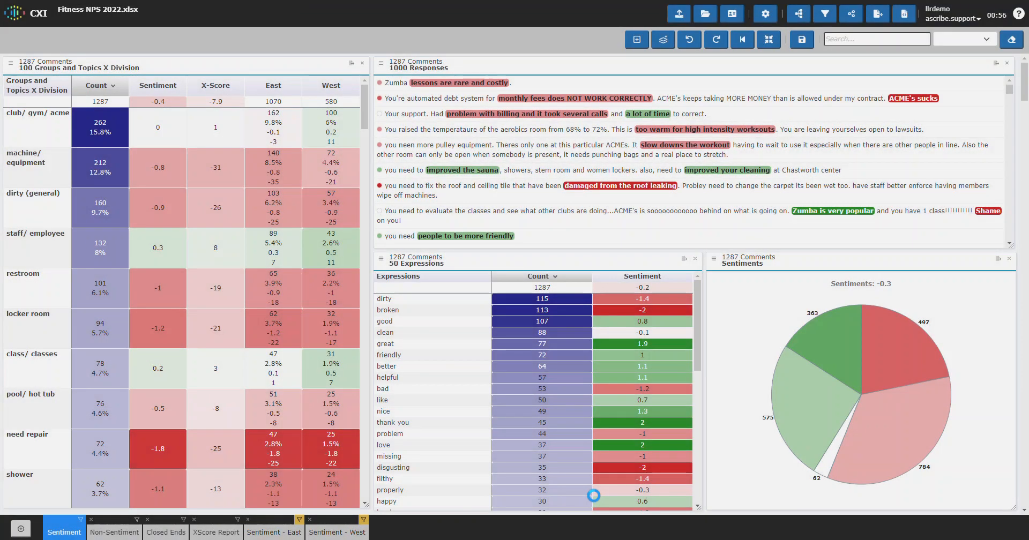
Review the results on the Sentiment - East and Sentiment - West canvases
left_click(273, 532)
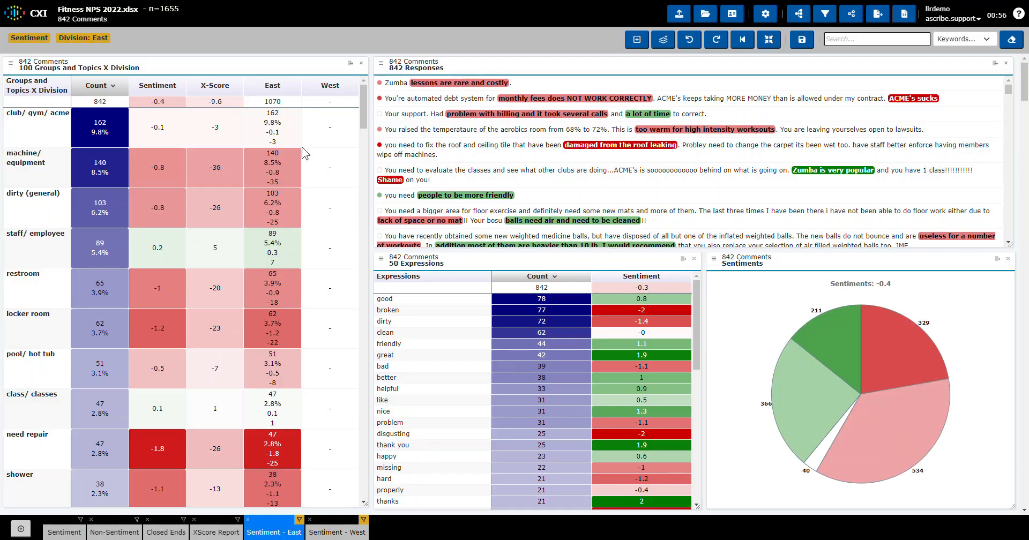
left_click(343, 534)
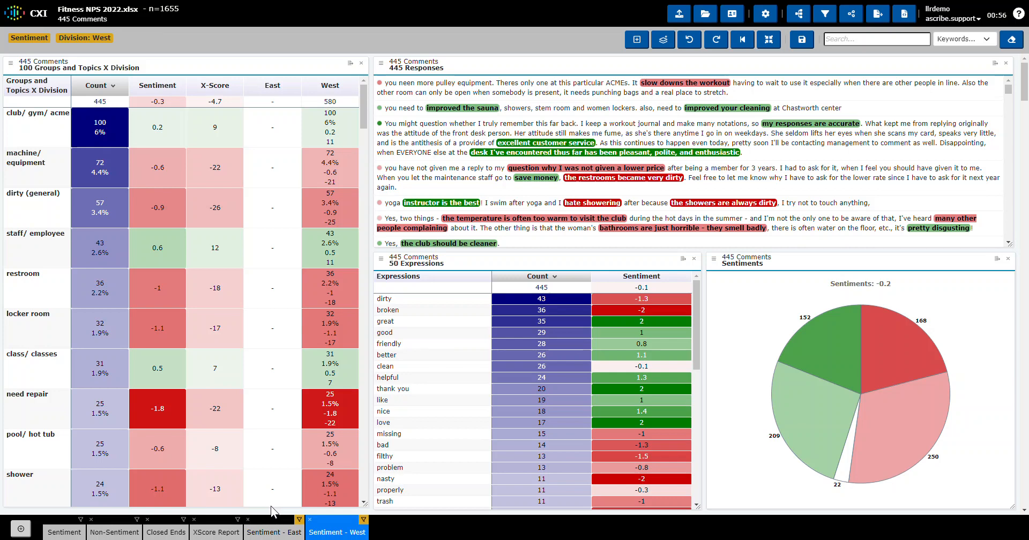
Look through the available visual types in the XScore Report's X-Score visual properties and close them without changes
left_click(216, 532)
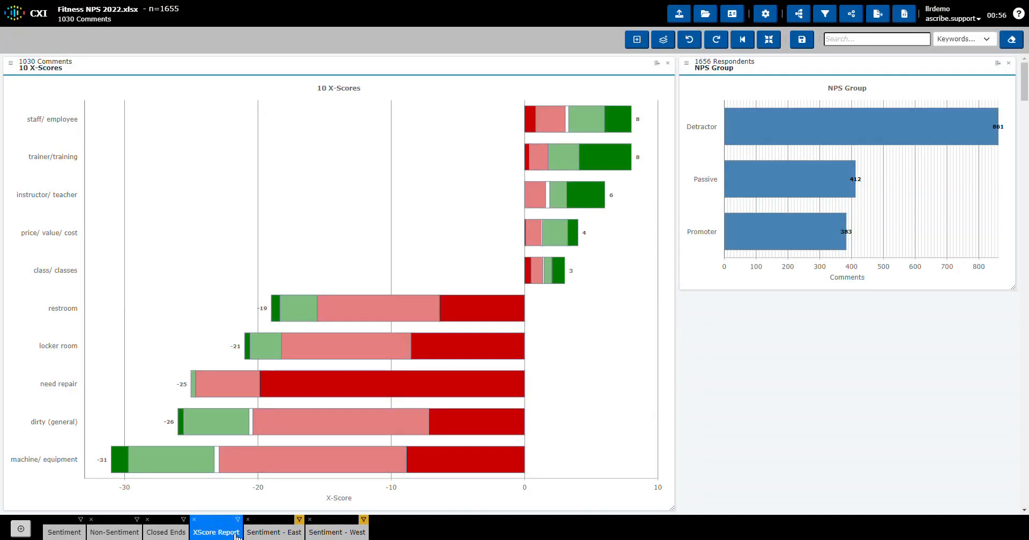
left_click(10, 63)
left_click(396, 65)
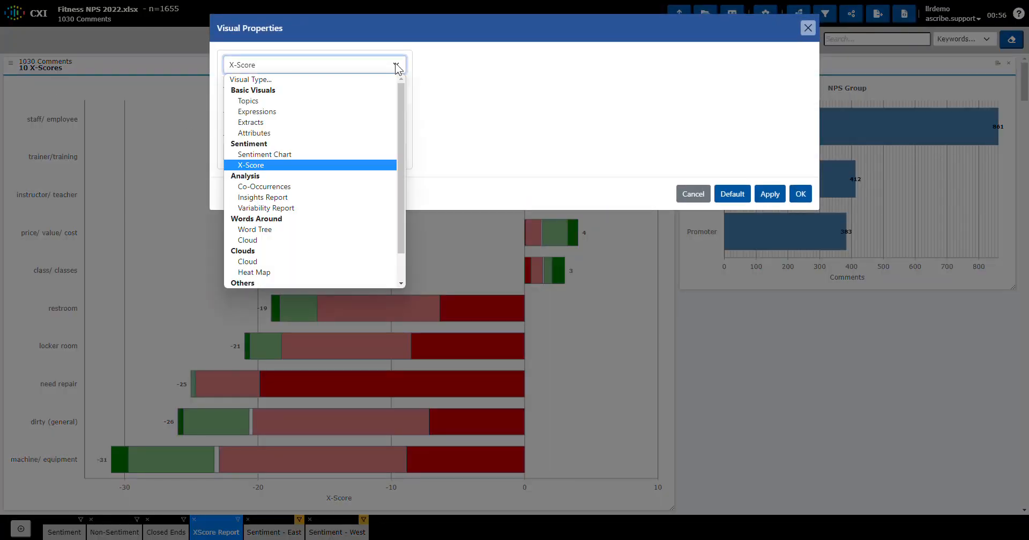
left_click_drag(401, 97, 410, 79)
left_click(808, 27)
left_click(807, 28)
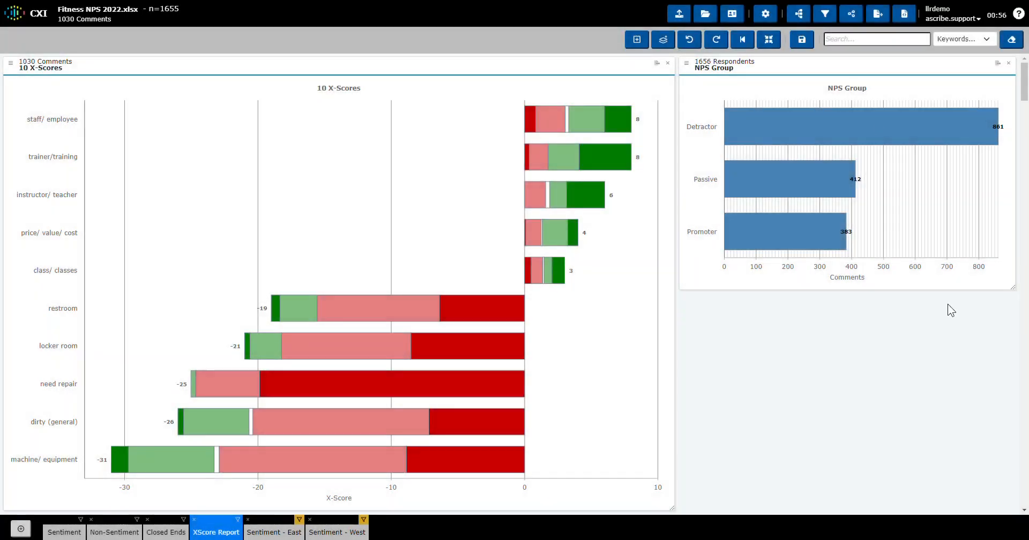
Save the canvases and return to the Ascribe Intelligence Home page
left_click(802, 41)
left_click(13, 15)
left_click(28, 31)
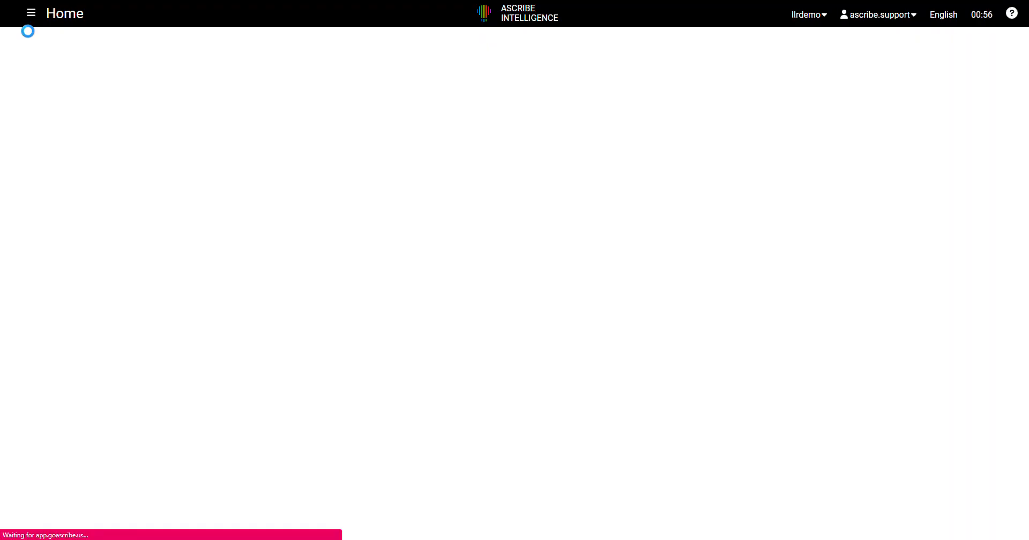